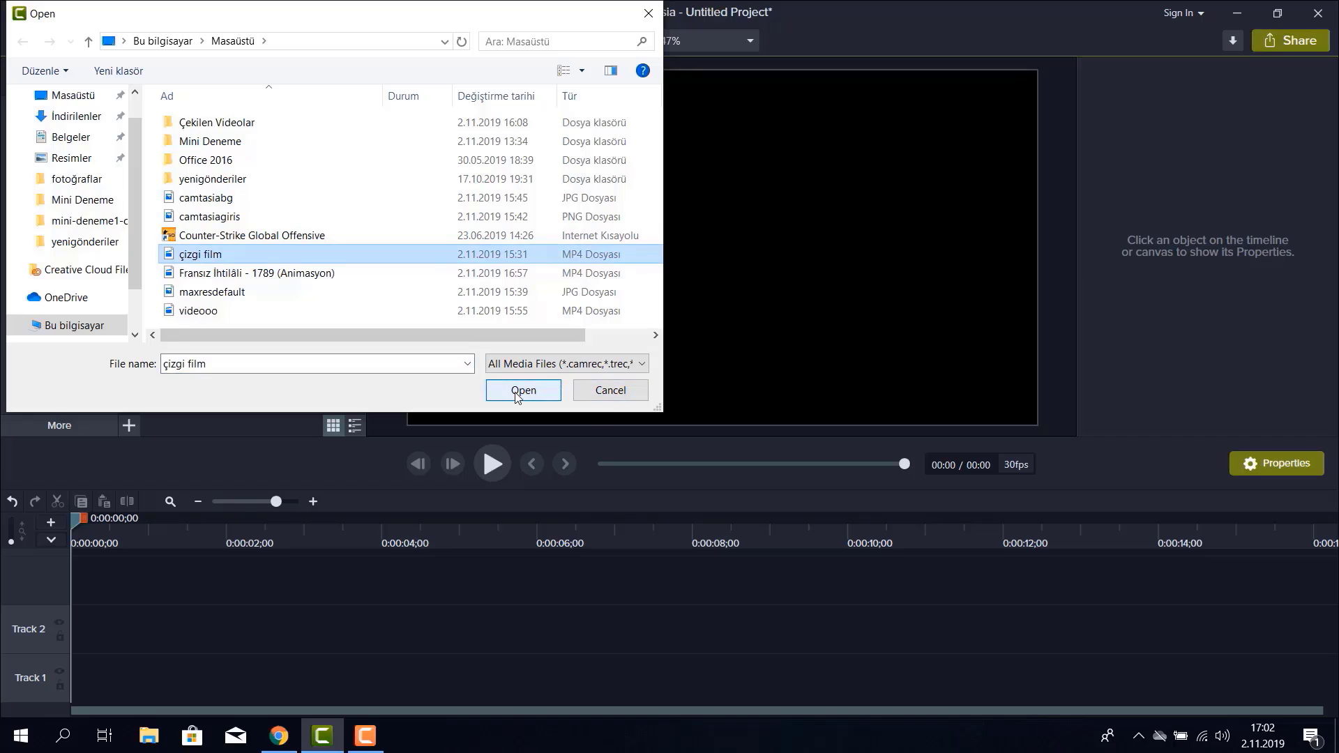
# Import the çizgi film video and add another track above the clip on Track 2.
pyautogui.click(517, 394)
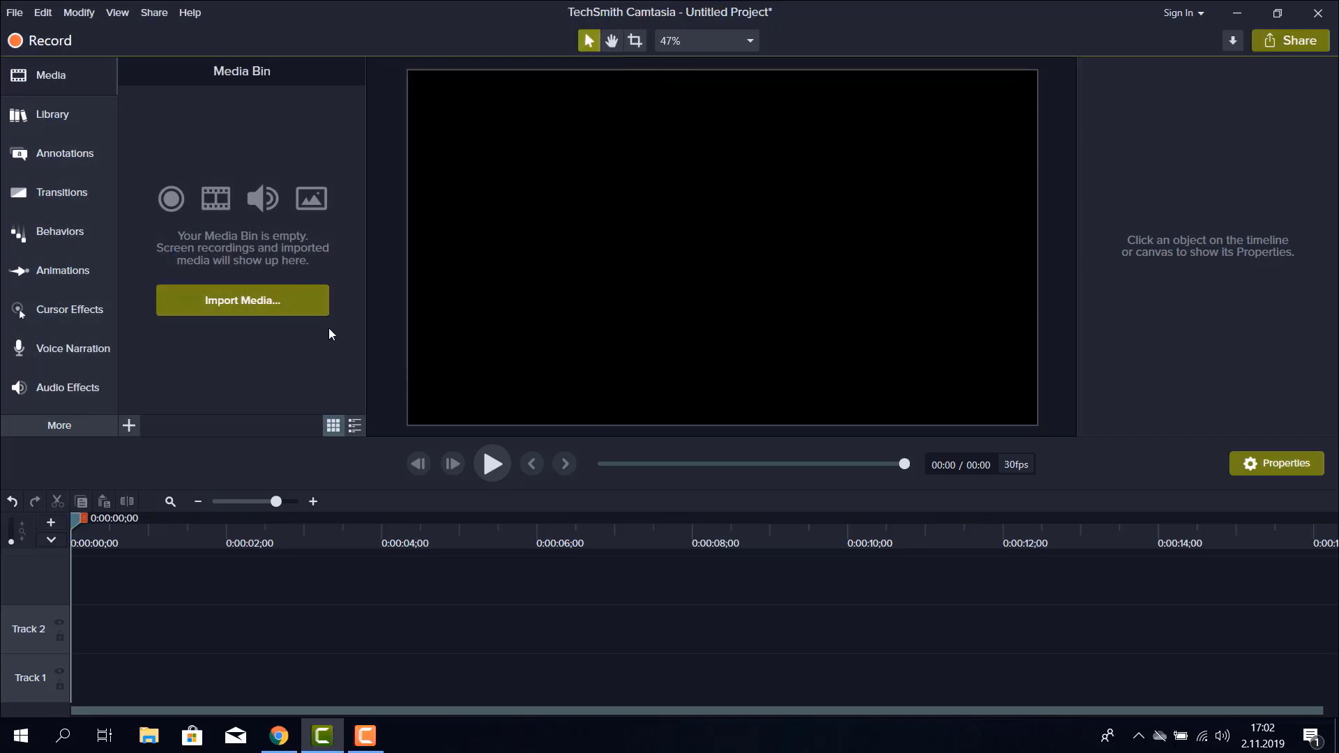
pyautogui.click(51, 524)
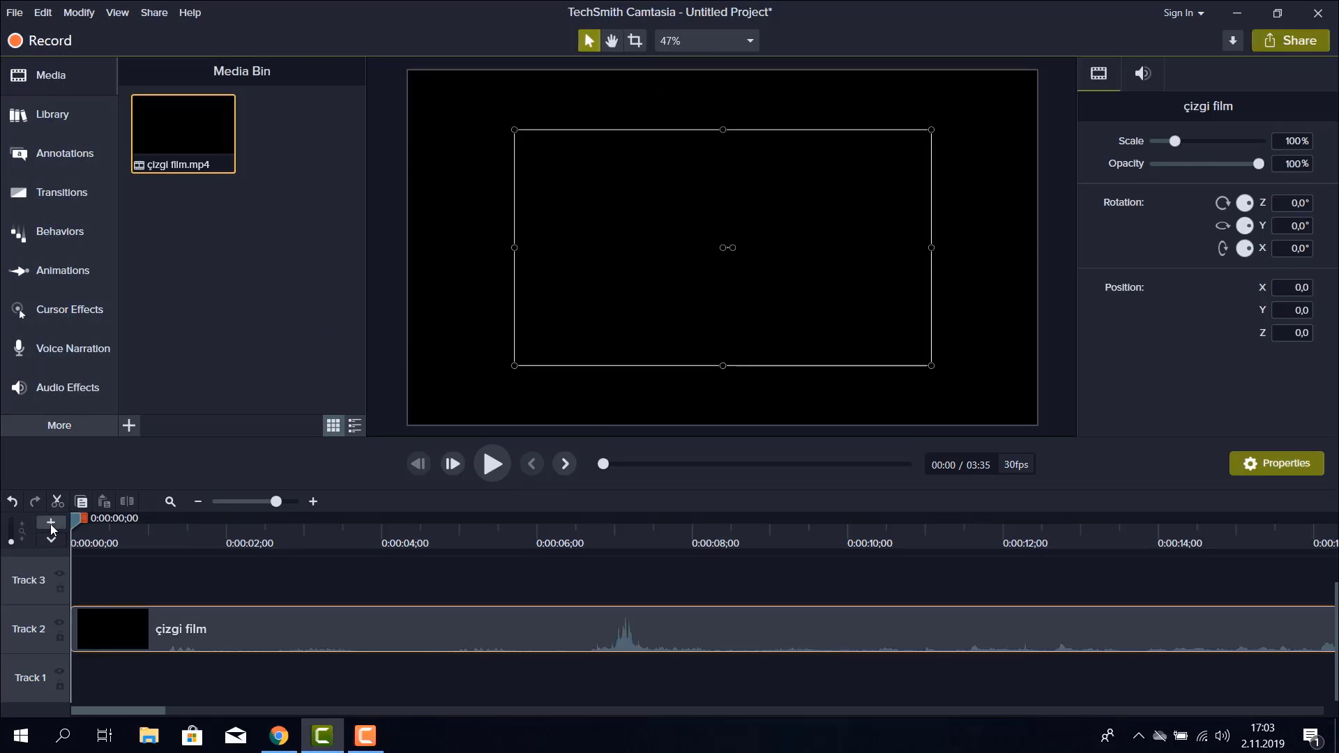
pyautogui.click(50, 525)
pyautogui.scroll(-1, 43, 613)
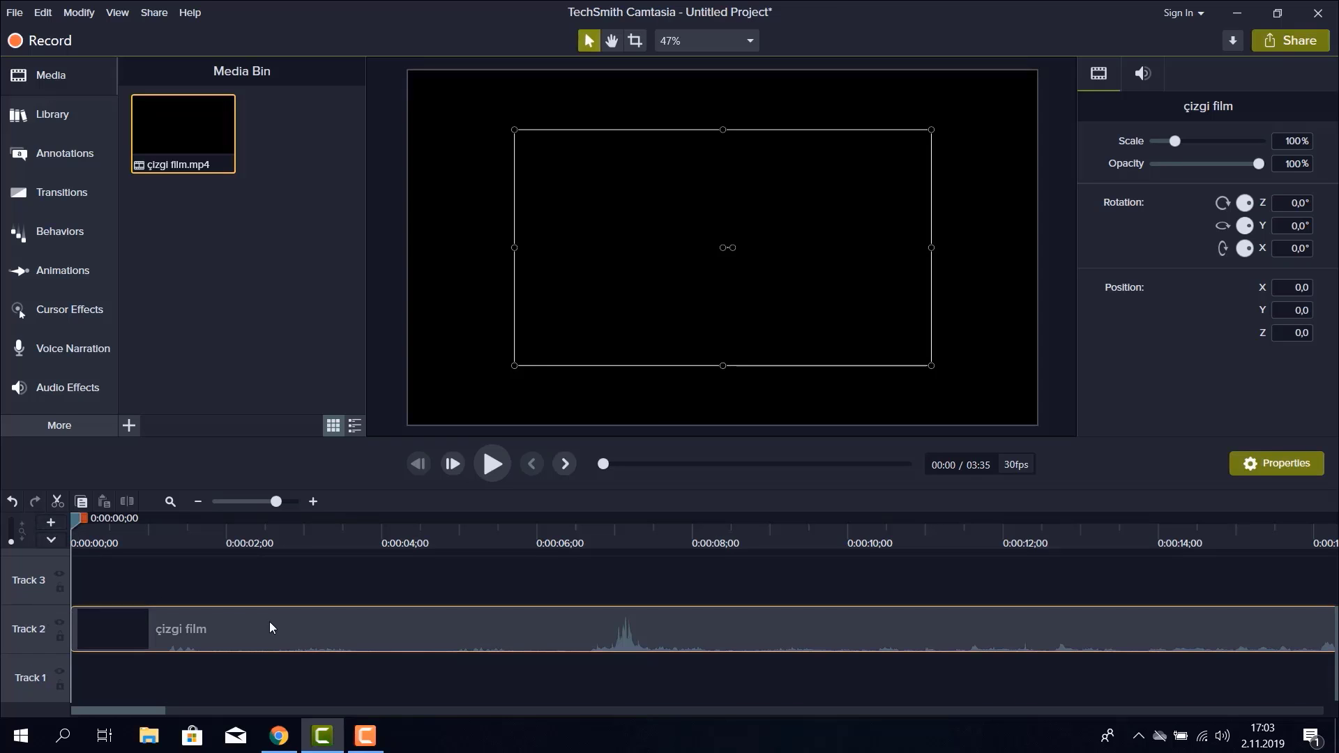
# Split the çizgi film clip at 0:00:08;09 and shift its second part to about 0:00:10, leaving a gap on Track 2.
pyautogui.click(191, 643)
pyautogui.click(127, 507)
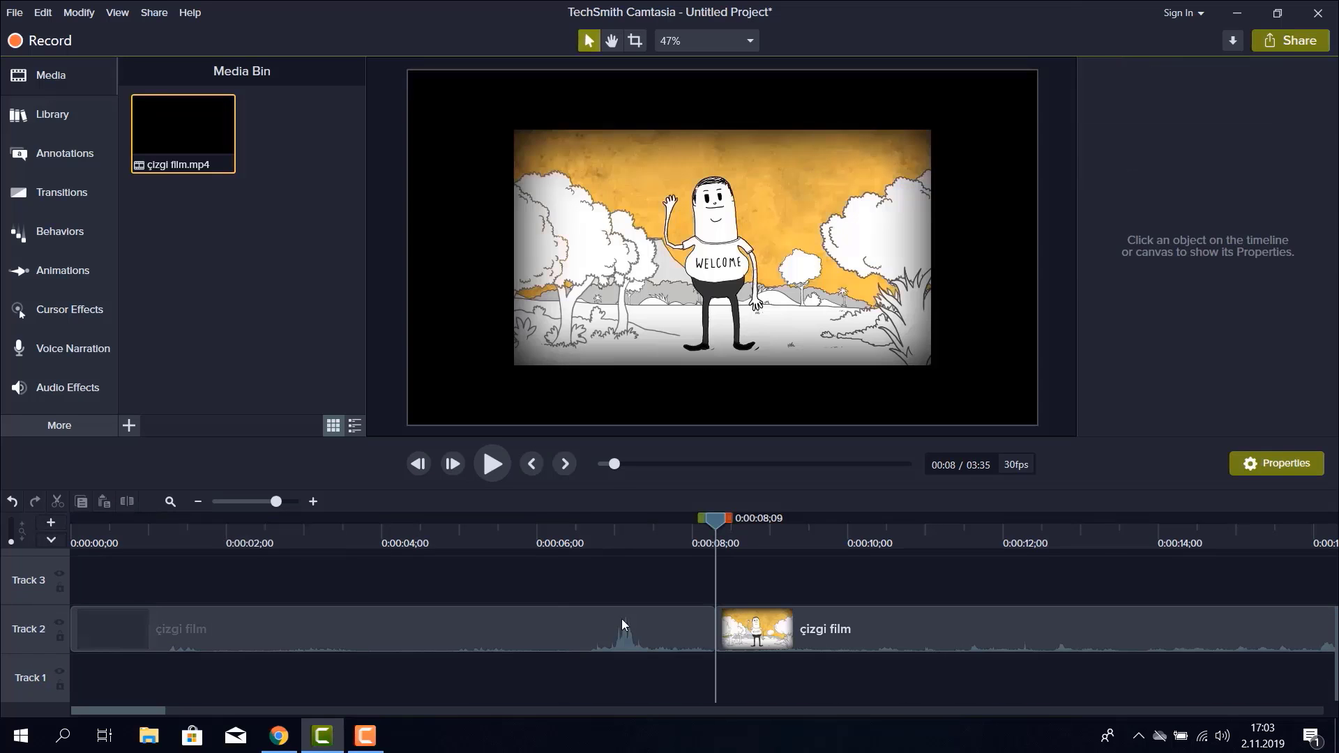
pyautogui.click(832, 643)
pyautogui.moveTo(833, 643); pyautogui.dragTo(943, 640)
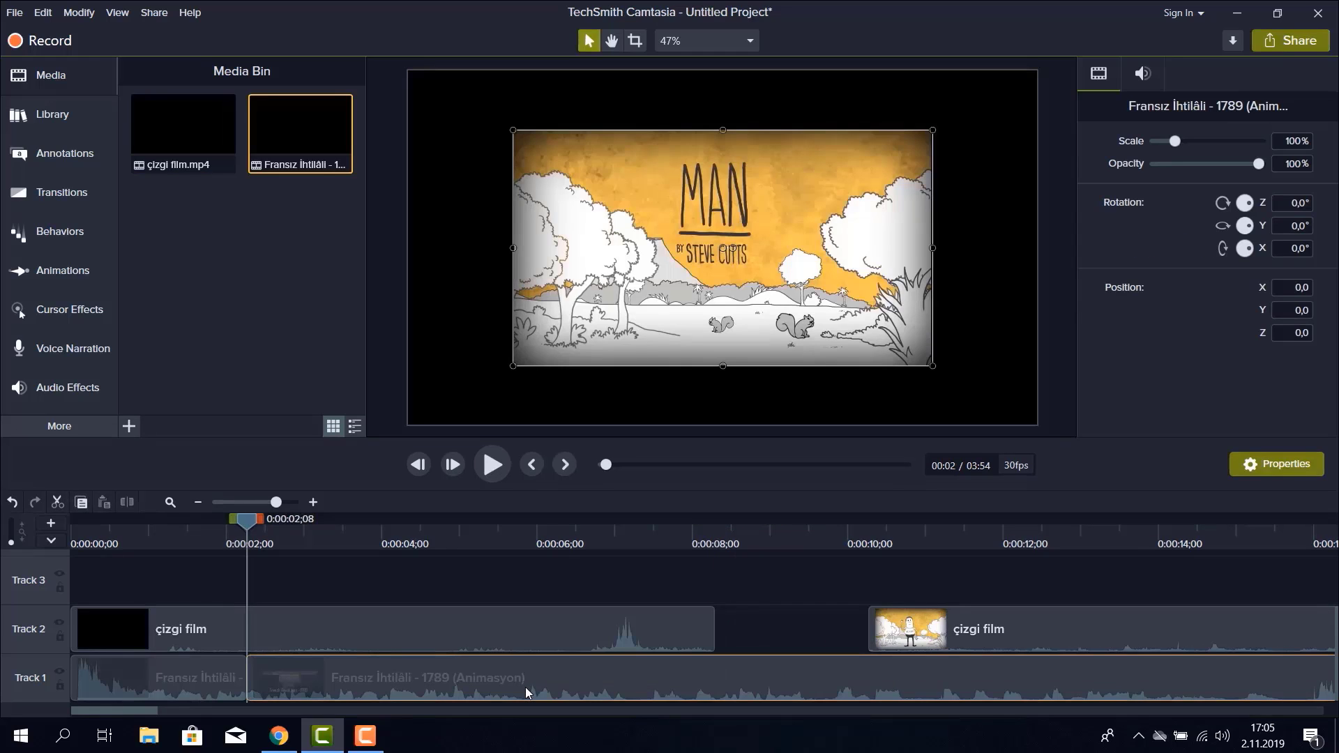
# Delete the long remainder of the Fransız İhtilâli clip on Track 1 and move its opening piece into the Track 2 gap.
pyautogui.press('Delete')
pyautogui.moveTo(167, 680); pyautogui.dragTo(784, 694)
pyautogui.click(947, 626)
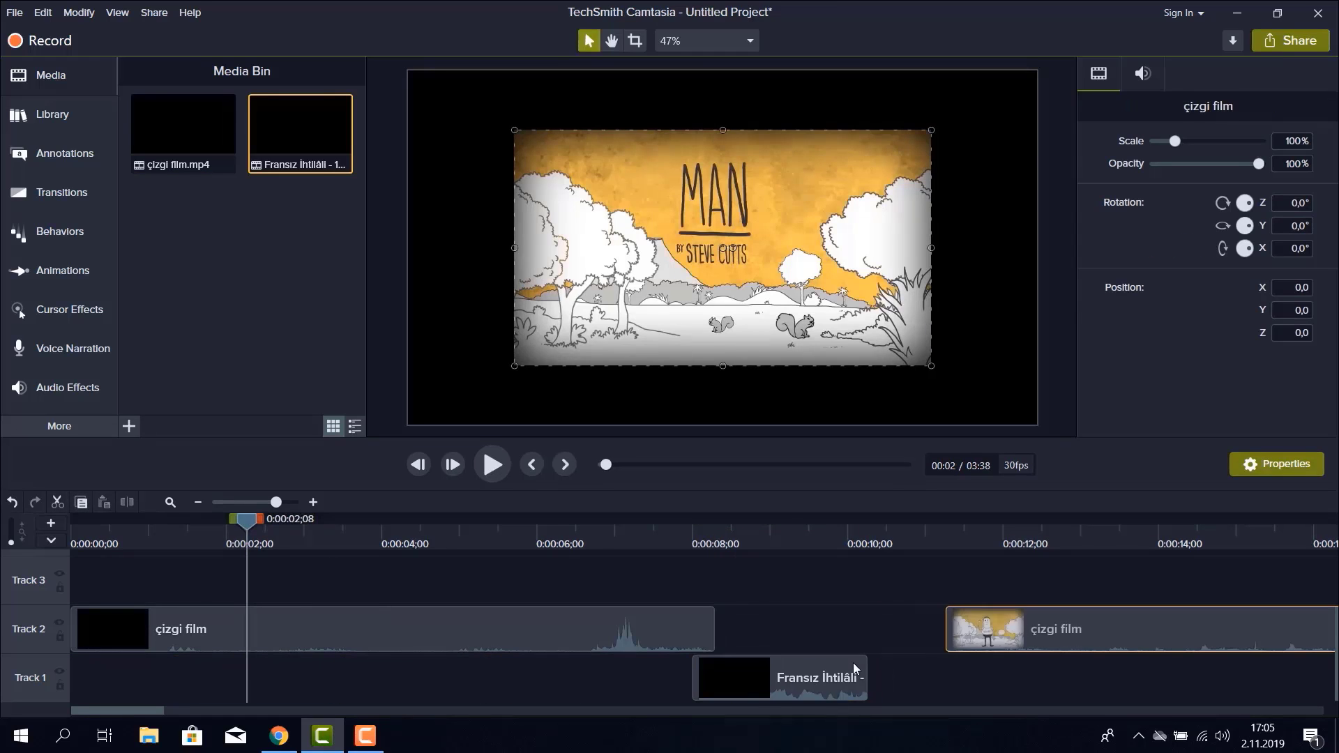
pyautogui.moveTo(860, 660); pyautogui.dragTo(856, 606)
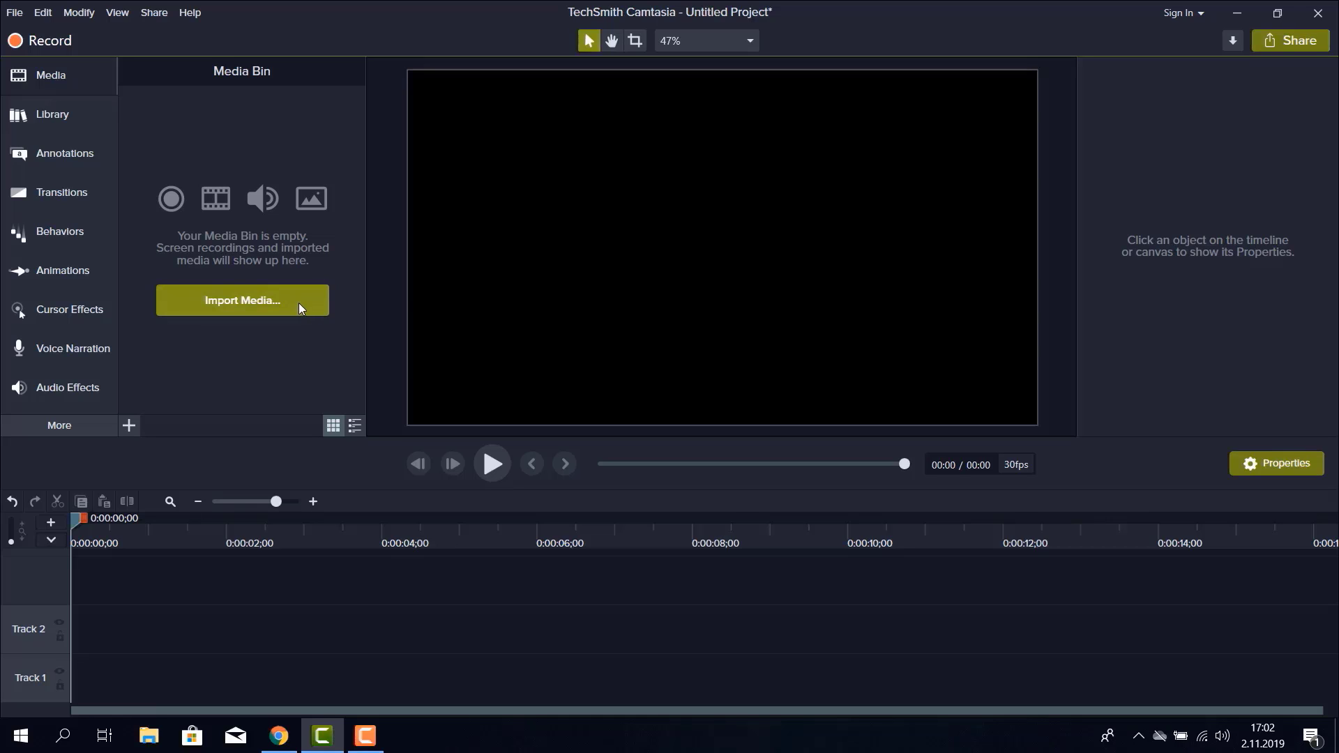
# Import the çizgi film MP4 from the desktop folder into the empty Media Bin.
pyautogui.click(254, 298)
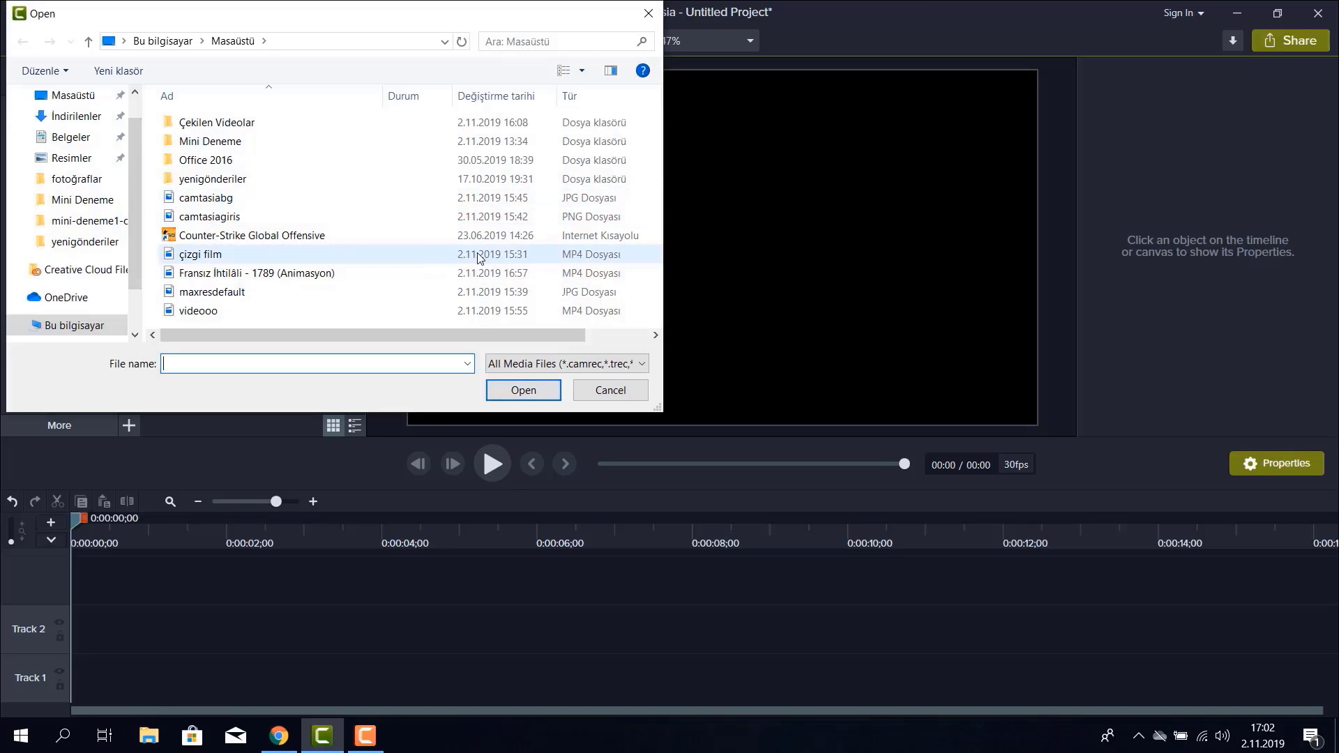
pyautogui.click(251, 263)
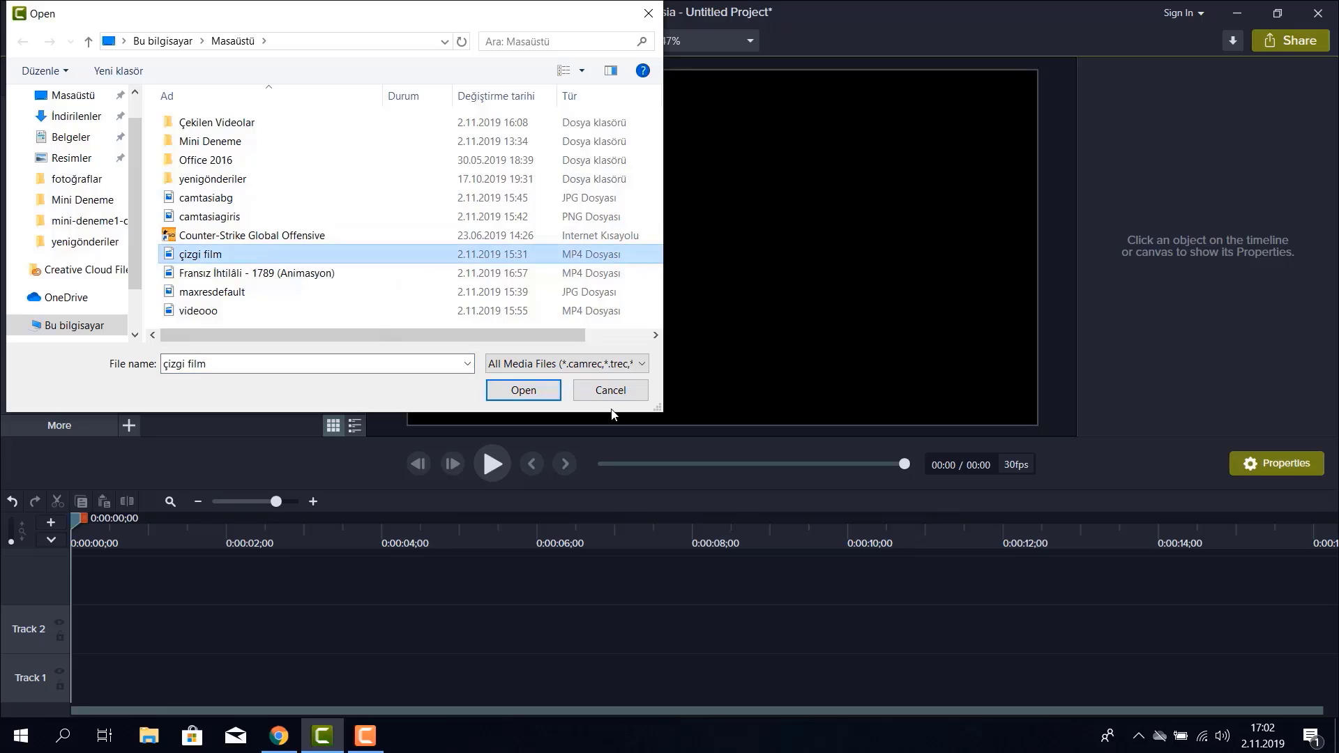
pyautogui.click(523, 391)
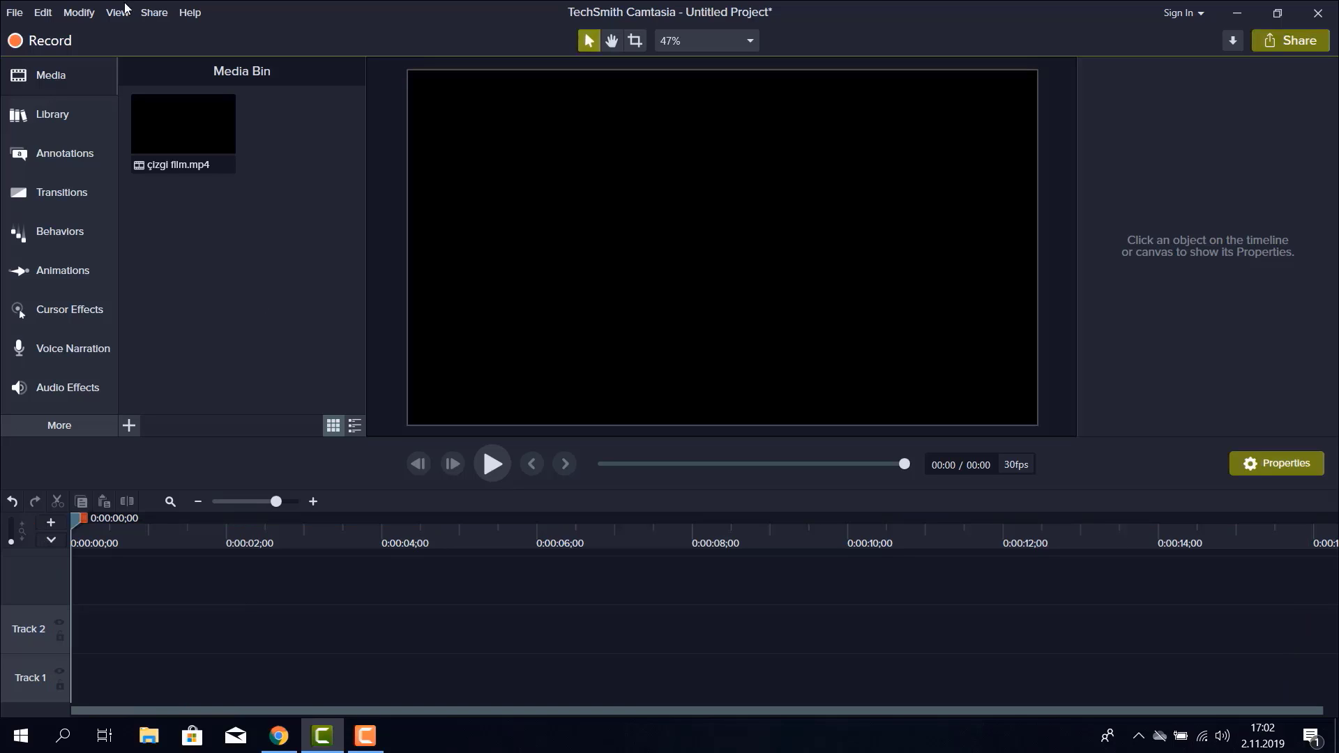
# Place the çizgi film video on Track 2, aligned with the very start of the timeline.
pyautogui.moveTo(207, 129); pyautogui.dragTo(225, 600)
pyautogui.moveTo(92, 636); pyautogui.dragTo(74, 635)
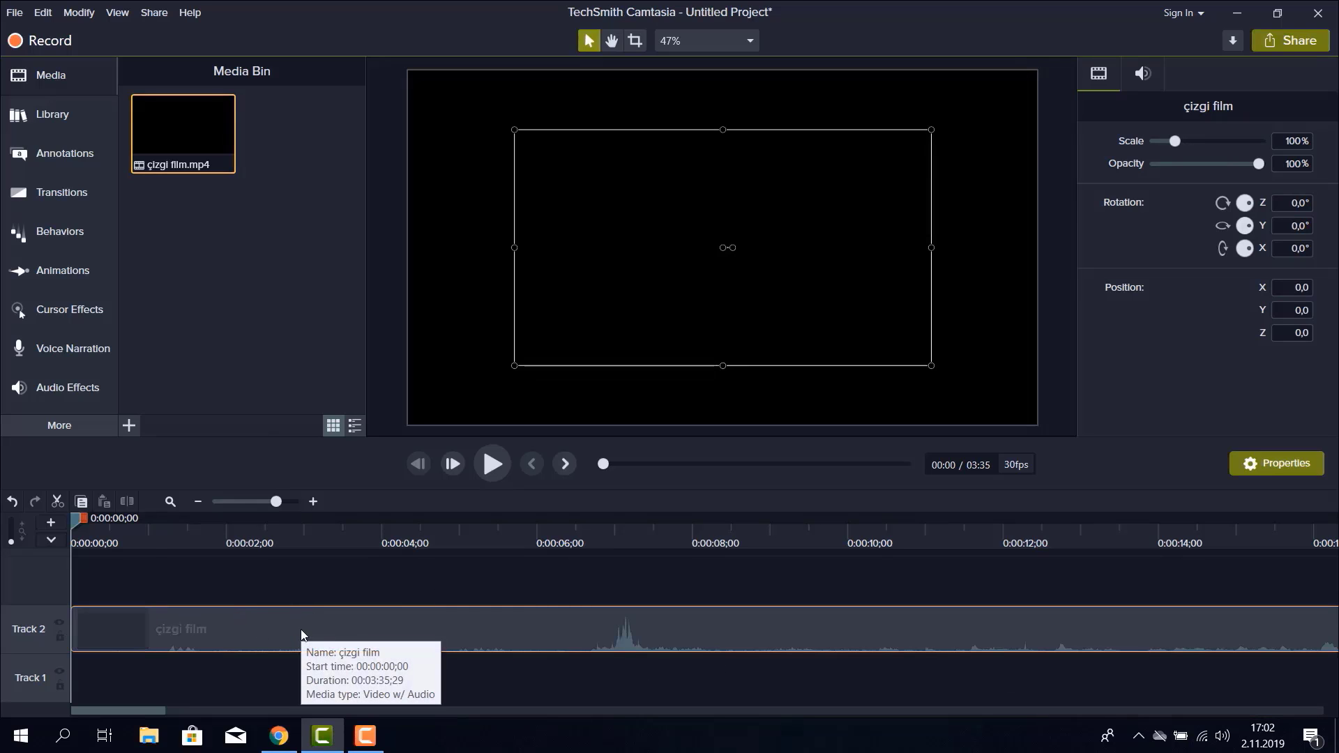
pyautogui.moveTo(301, 635); pyautogui.dragTo(18, 628)
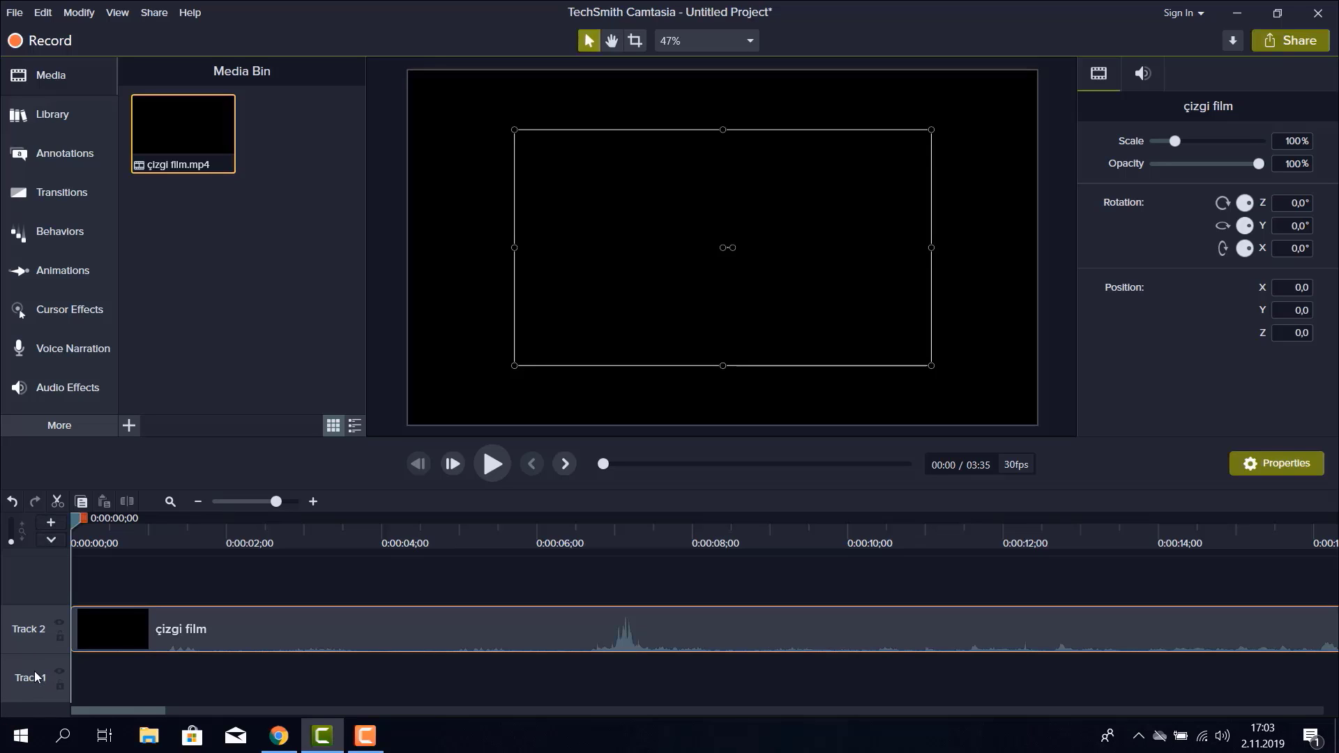
# Add Track 3 and Track 4 to the timeline above the çizgi film clip.
pyautogui.click(50, 524)
pyautogui.click(57, 523)
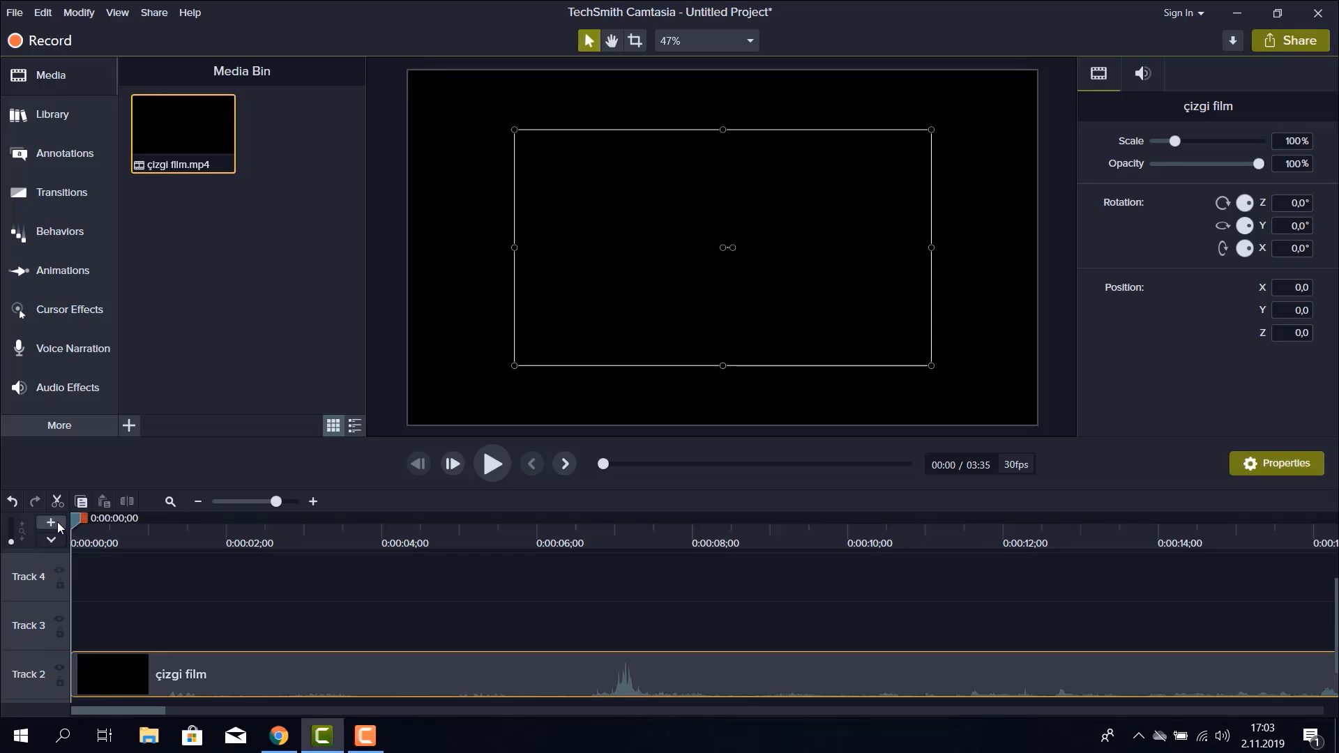
pyautogui.scroll(-1, 43, 612)
# Slide the çizgi film clip about one second along Track 2 and return it to the timeline start.
pyautogui.moveTo(349, 621); pyautogui.dragTo(395, 666)
pyautogui.moveTo(287, 645); pyautogui.dragTo(318, 653)
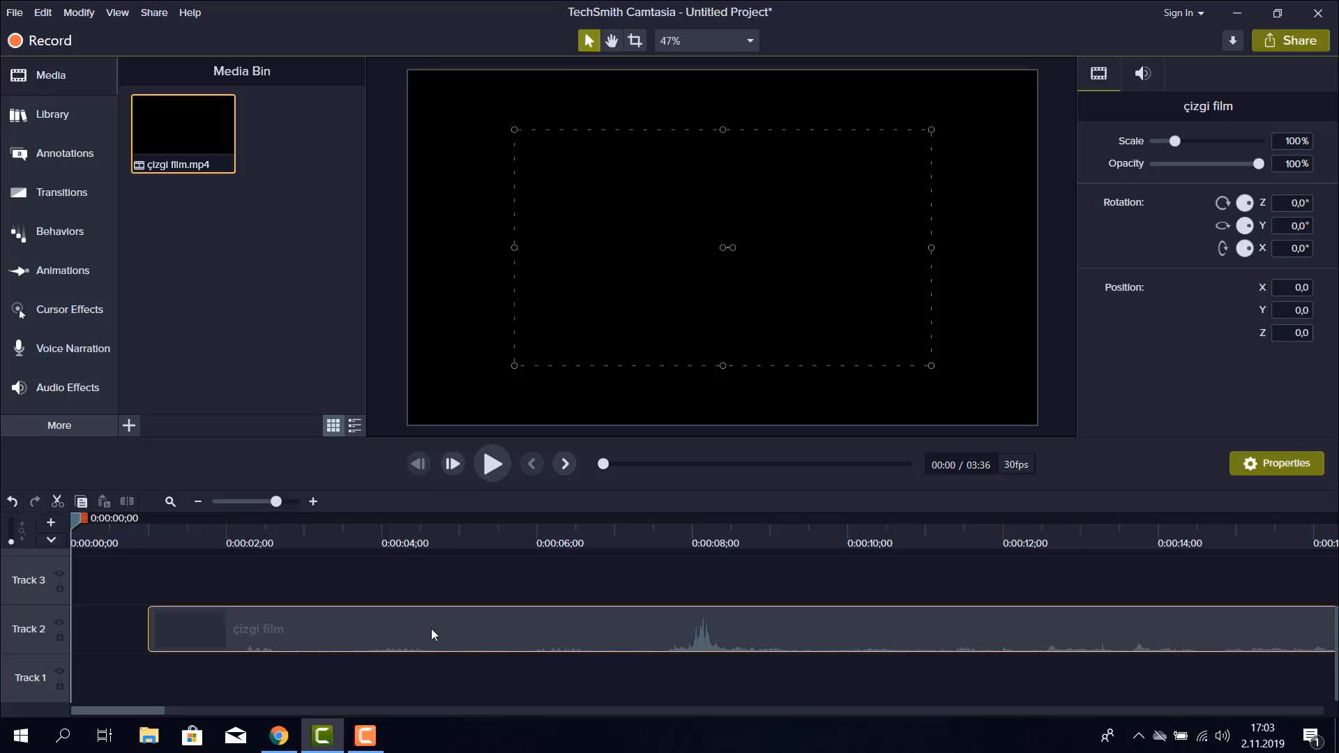
pyautogui.moveTo(421, 630); pyautogui.dragTo(259, 633)
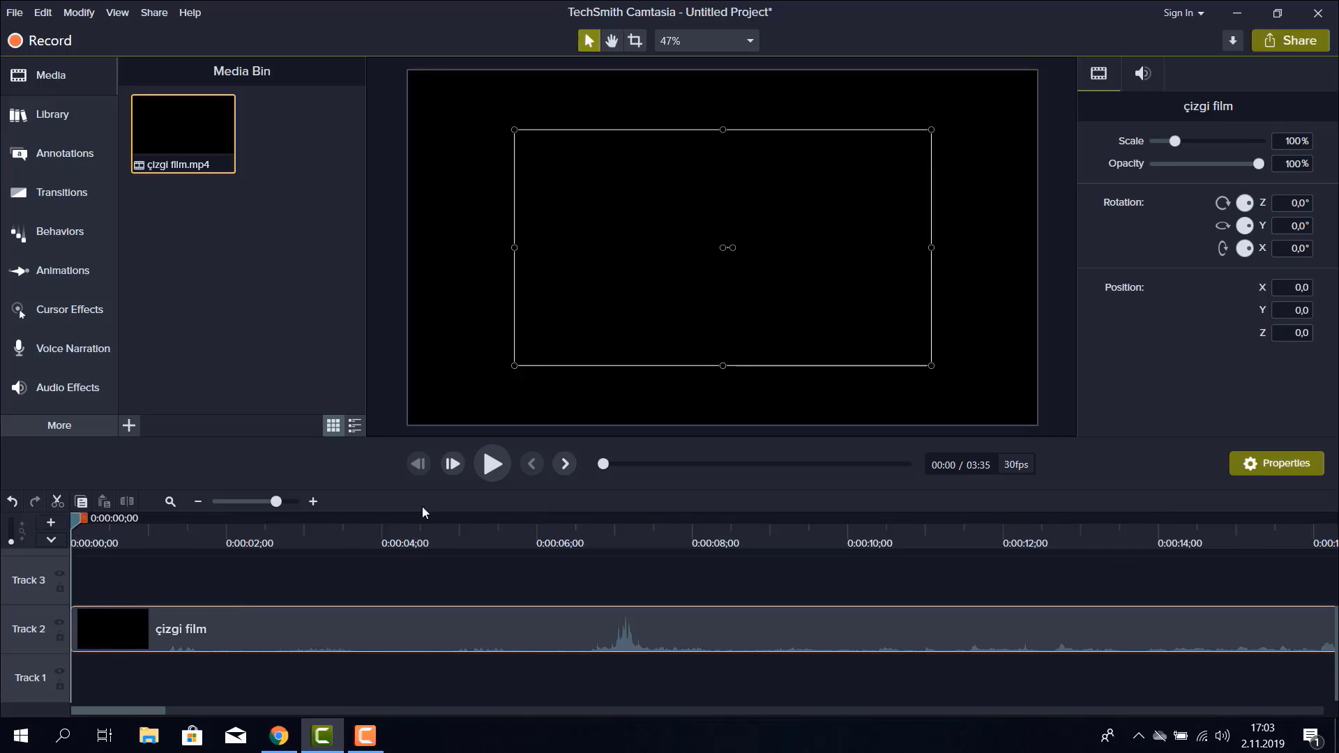
# Split the çizgi film clip at 0:00:08;09 and move its second part to about 0:00:10 on Track 2.
pyautogui.click(80, 520)
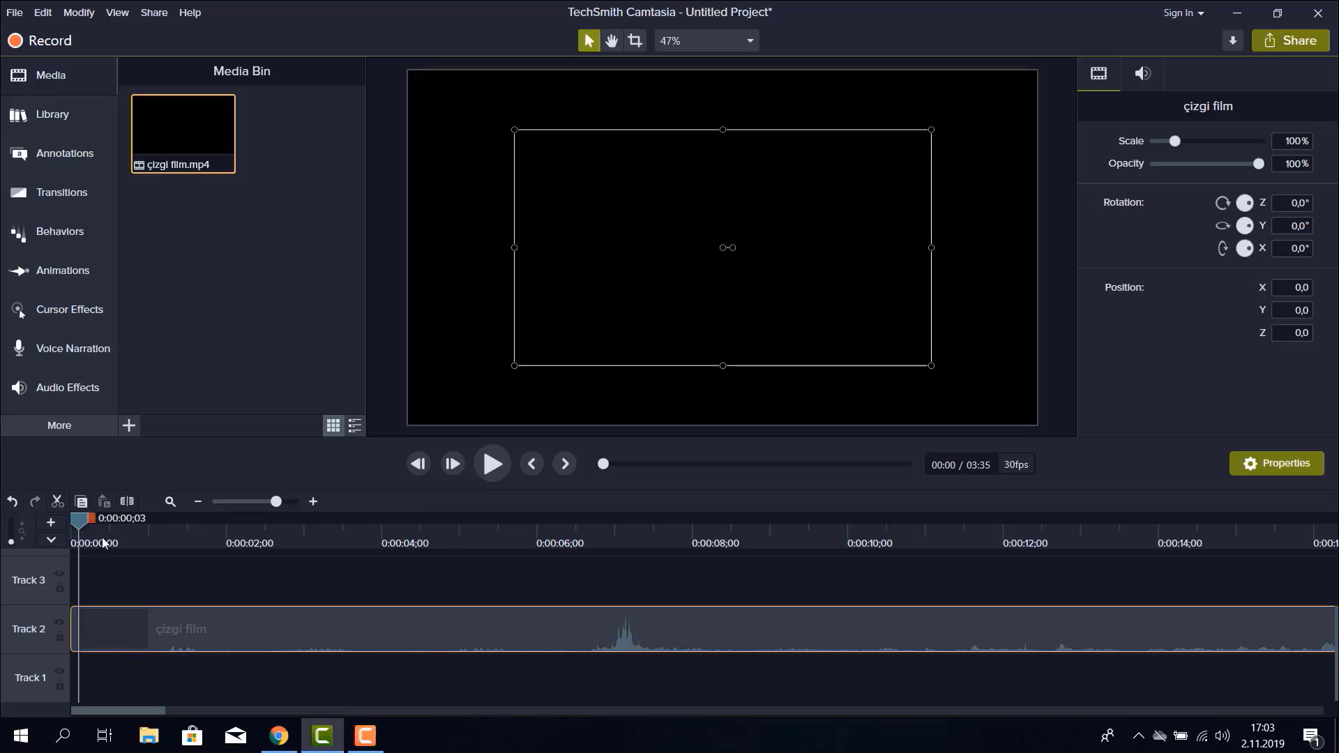
pyautogui.moveTo(89, 519); pyautogui.dragTo(1039, 555)
pyautogui.moveTo(950, 558); pyautogui.dragTo(723, 549)
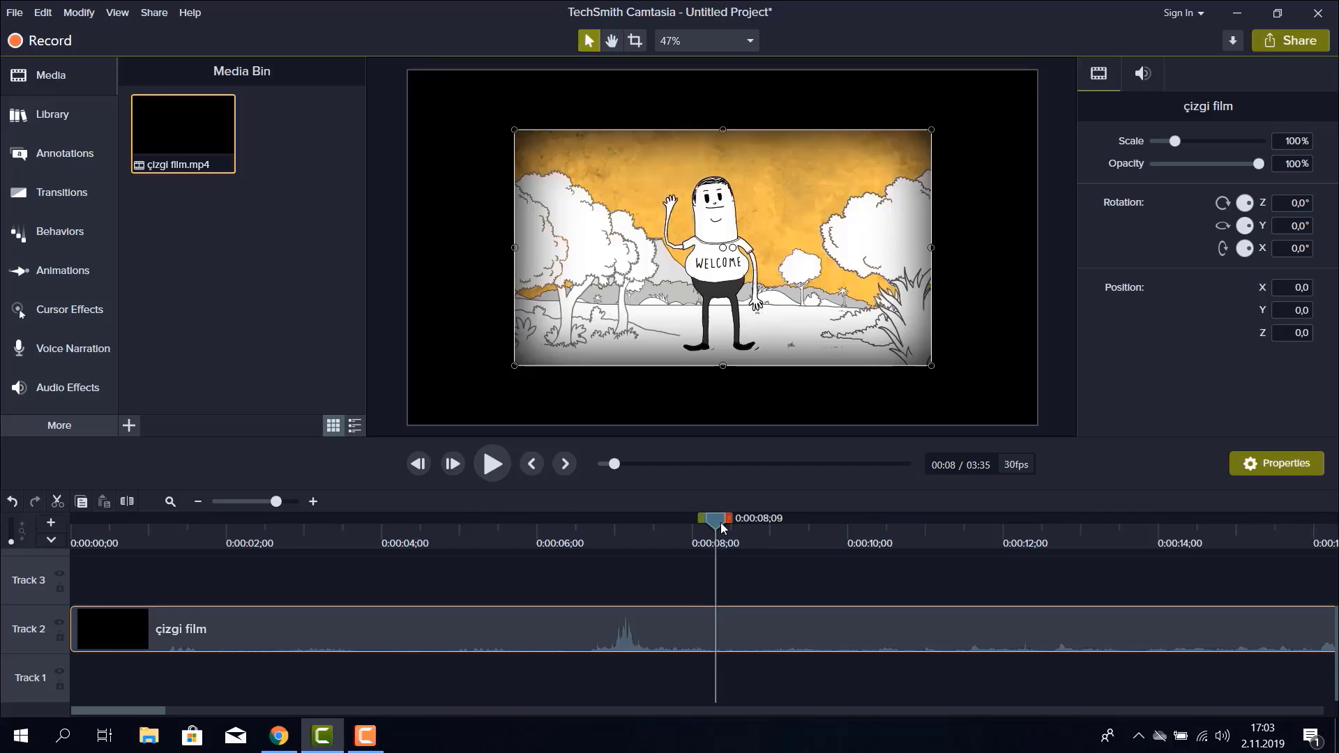
pyautogui.click(126, 504)
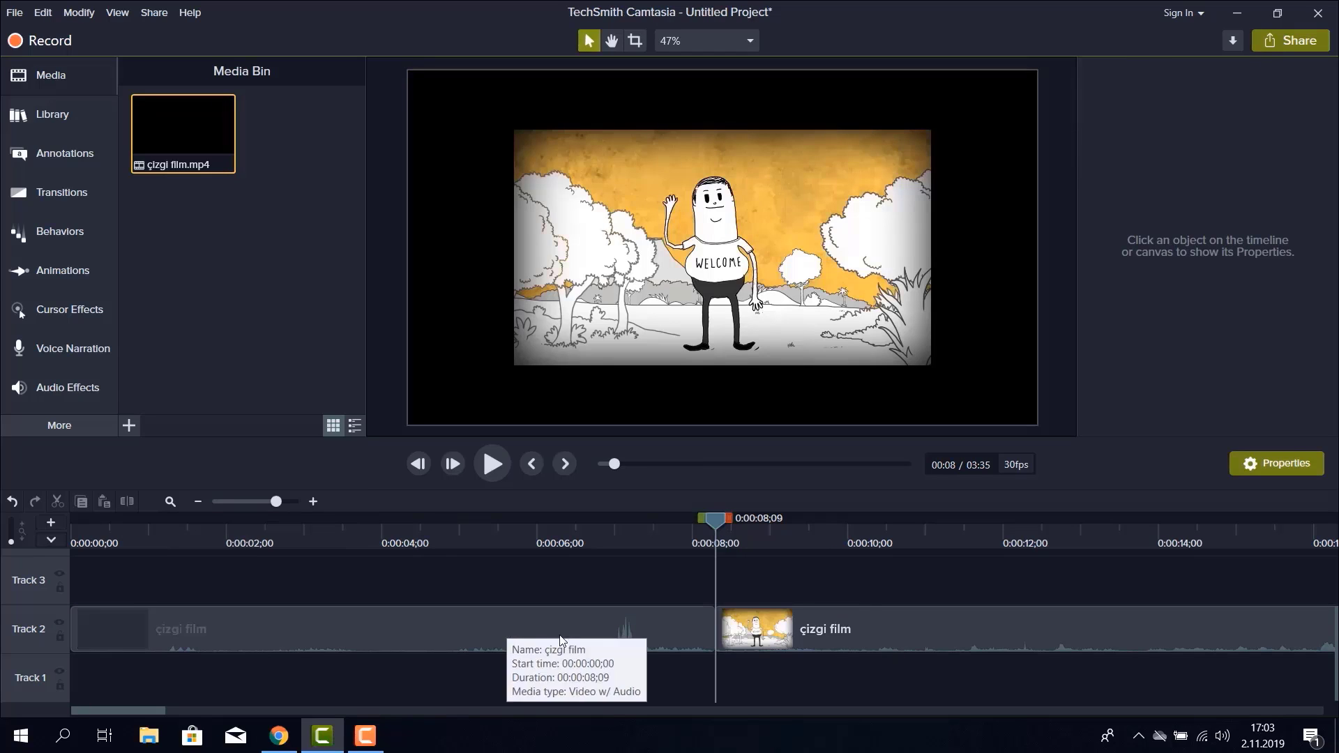
pyautogui.moveTo(828, 642); pyautogui.dragTo(999, 628)
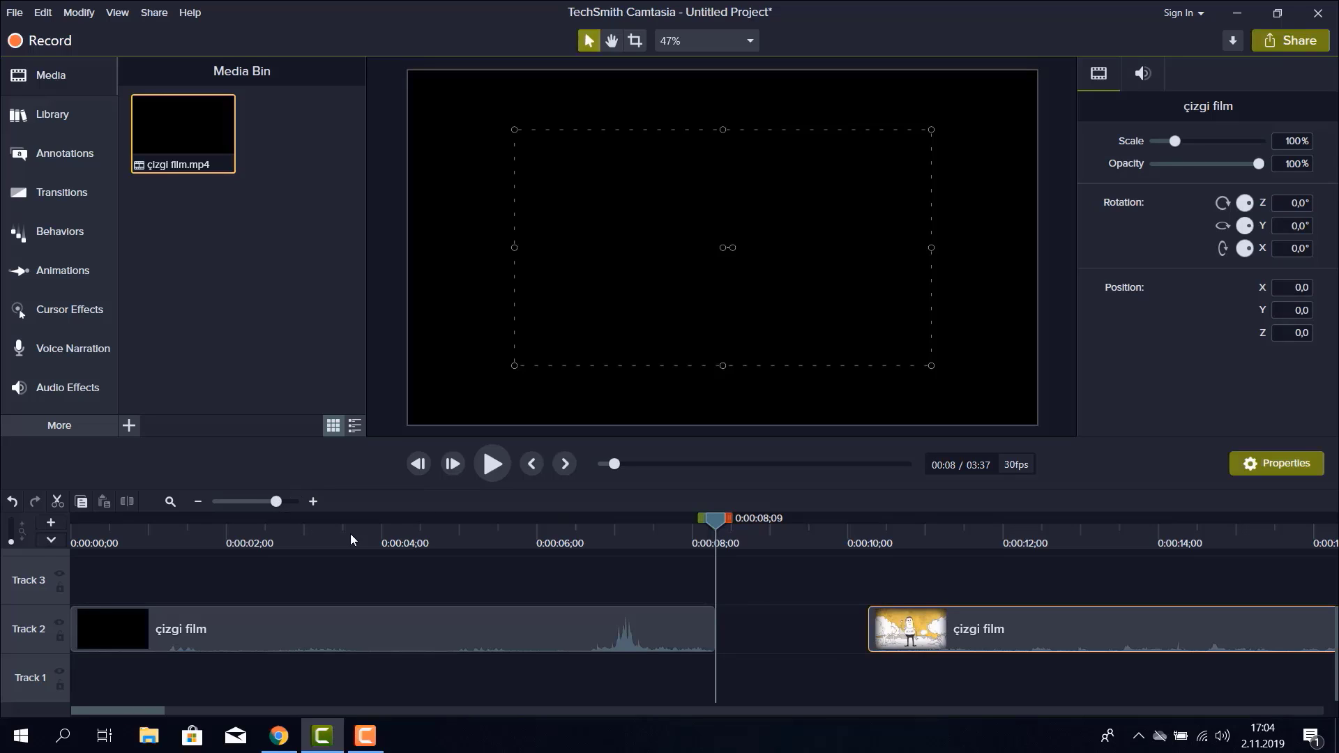
# Bring the Fransız İhtilâli - 1789 (Animasyon) video from the desktop into the Media Bin and restore the editor to full size.
pyautogui.click(131, 427)
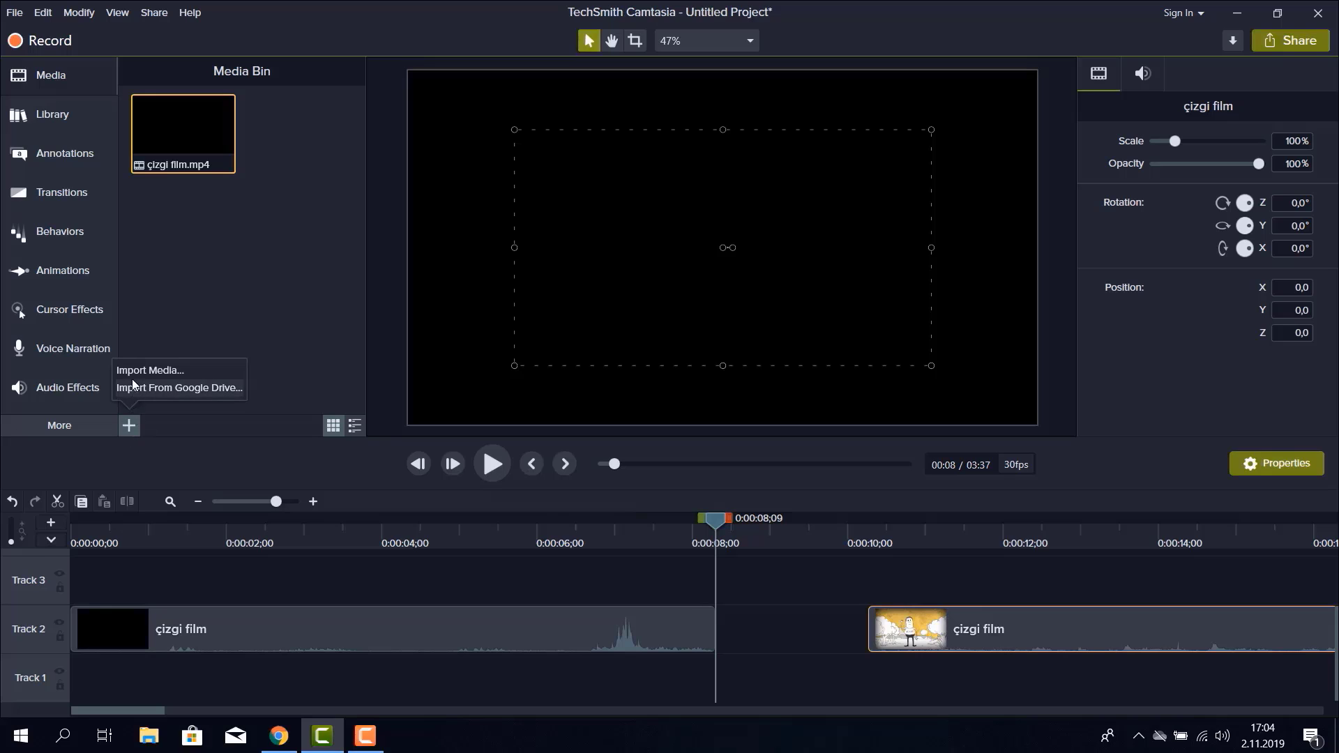
pyautogui.click(272, 286)
pyautogui.moveTo(330, 37); pyautogui.dragTo(493, 53)
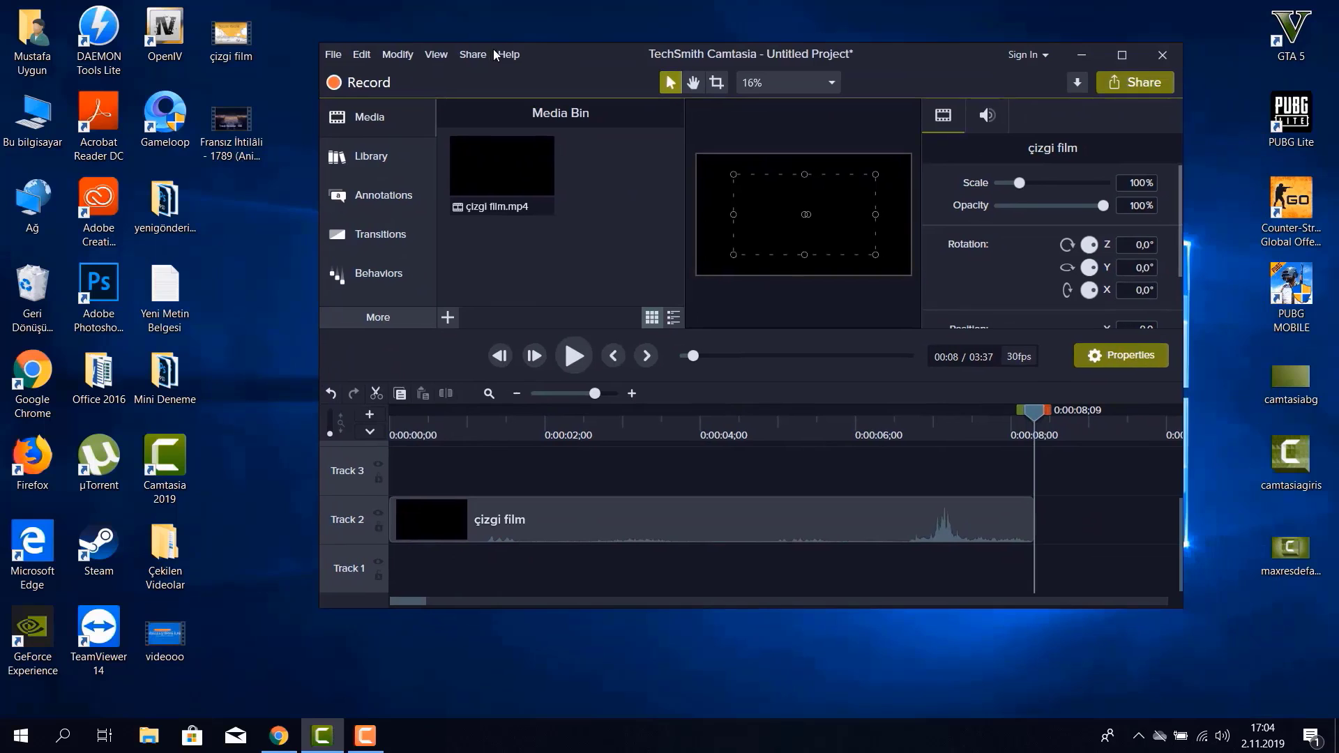
pyautogui.click(233, 131)
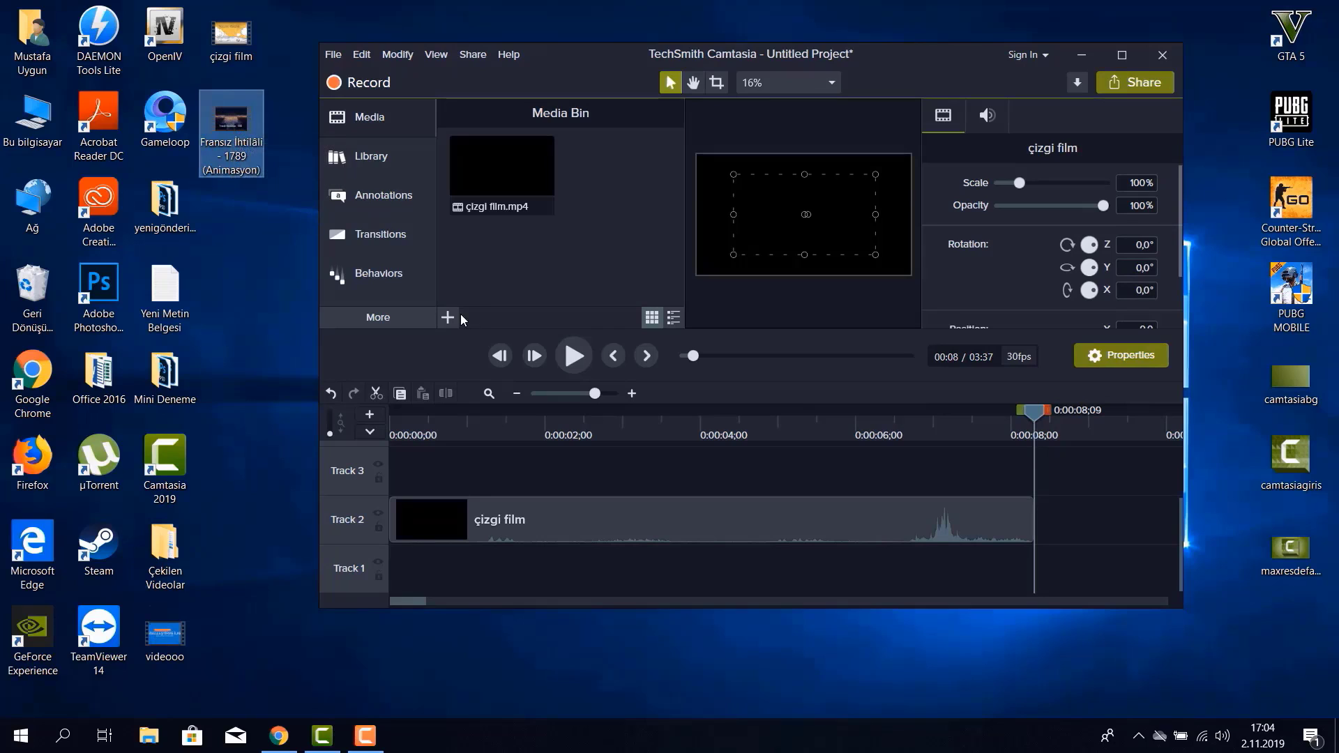
pyautogui.moveTo(232, 131)
pyautogui.mouseDown()
pyautogui.moveTo(388, 197)
pyautogui.moveTo(618, 261)
pyautogui.mouseUp()
pyautogui.doubleClick(915, 54)
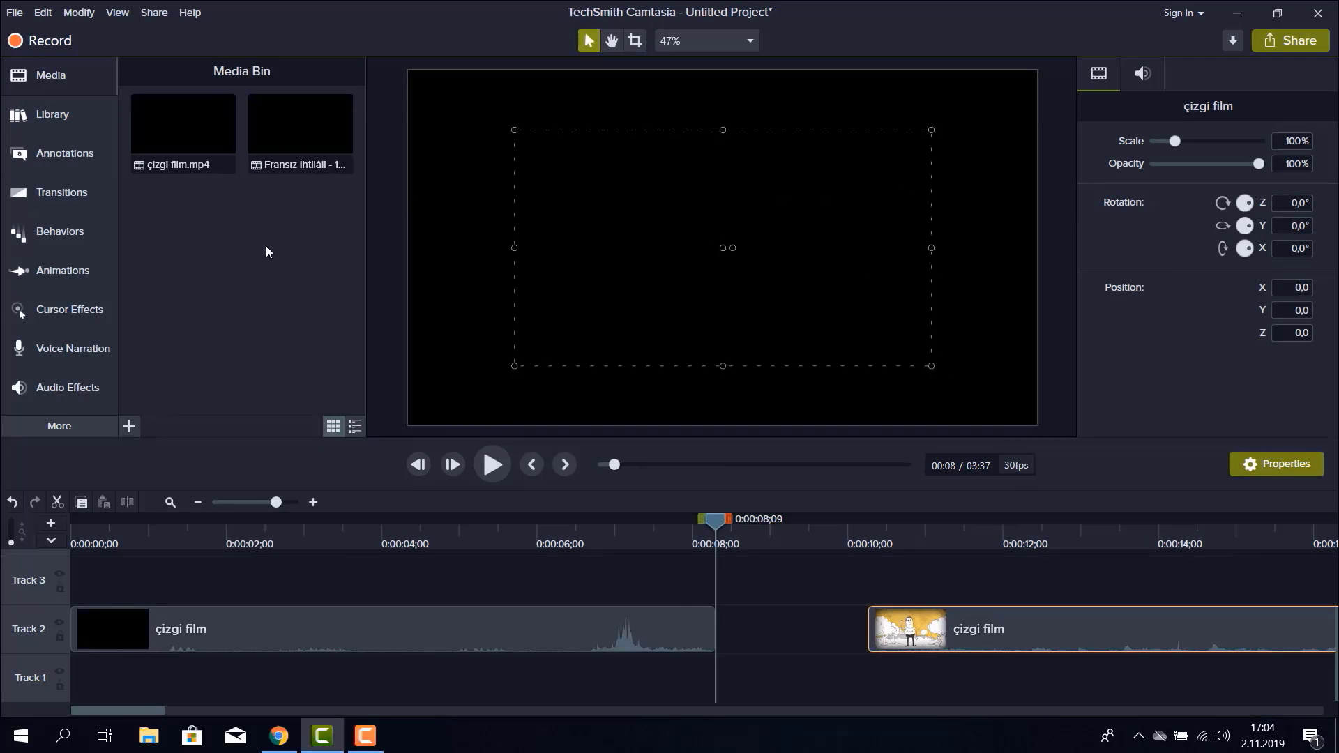
# Place the Fransız İhtilâli video on Track 1 and align it with the start of the timeline.
pyautogui.click(279, 143)
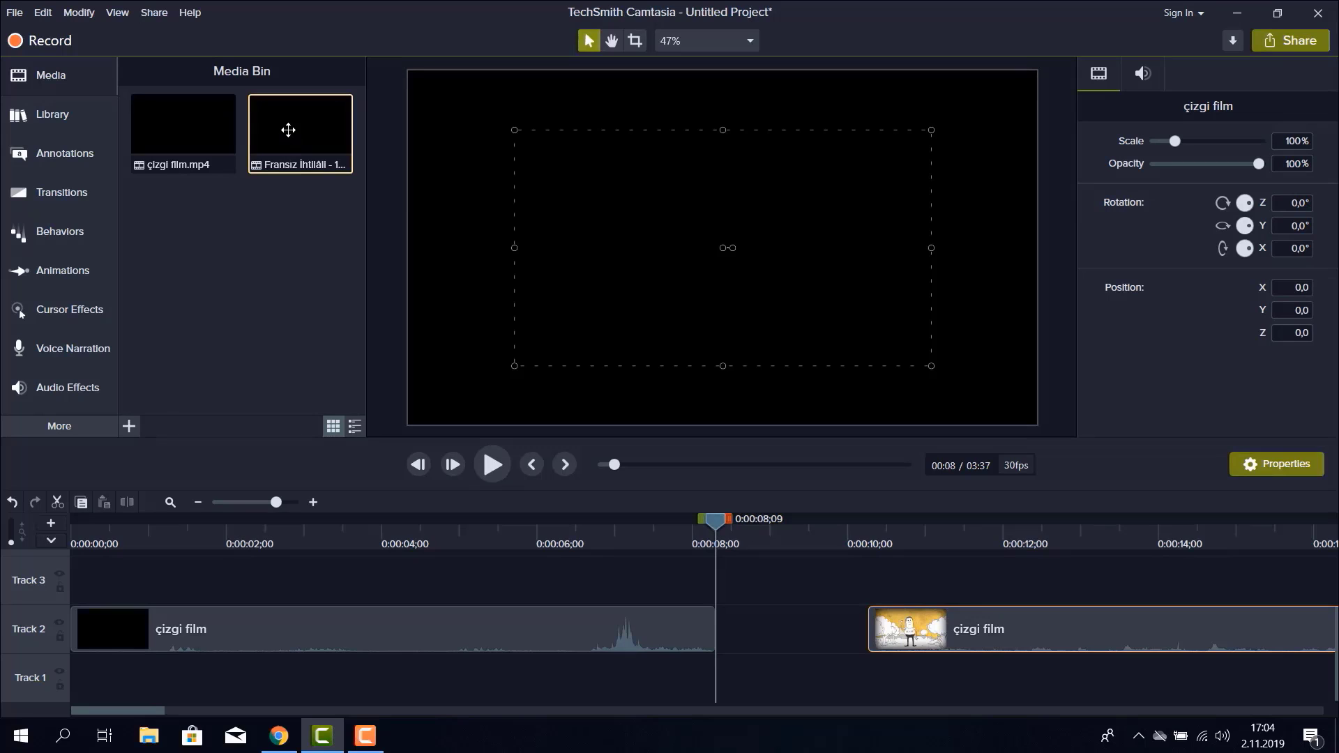
pyautogui.moveTo(288, 130); pyautogui.dragTo(141, 681)
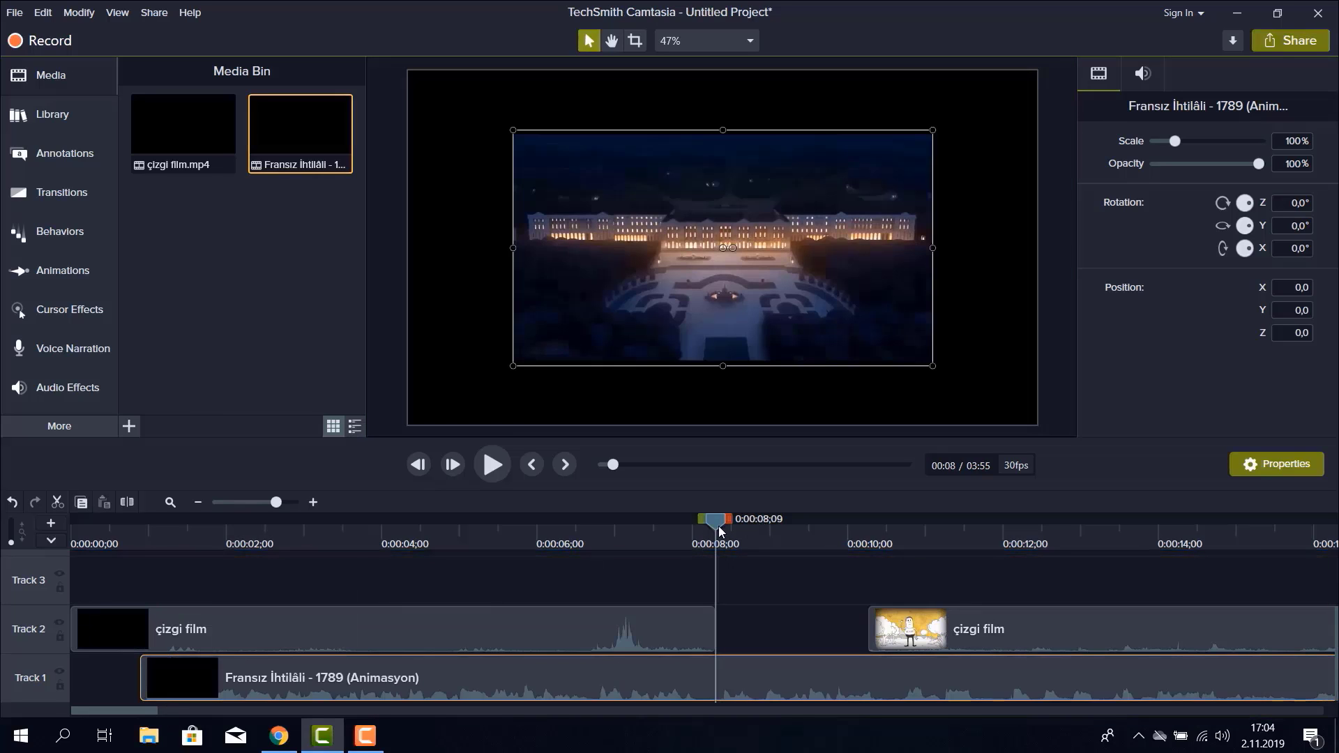
pyautogui.moveTo(712, 524); pyautogui.dragTo(179, 540)
pyautogui.moveTo(279, 684); pyautogui.dragTo(174, 672)
# Compare track layering by scrubbing with the Fransız İhtilâli clip on Track 1 and on Track 3, and return it to Track 1.
pyautogui.click(171, 539)
pyautogui.moveTo(115, 525); pyautogui.dragTo(574, 519)
pyautogui.moveTo(268, 680); pyautogui.dragTo(250, 580)
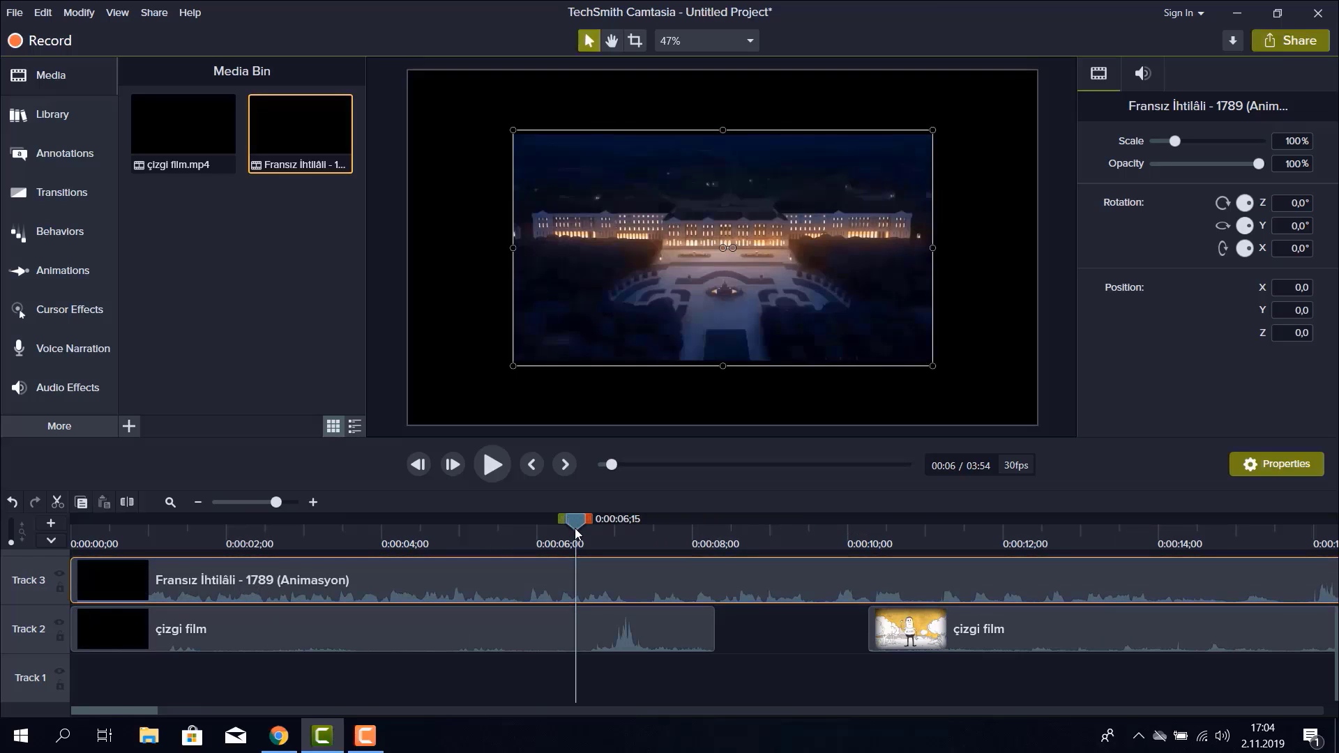
pyautogui.moveTo(576, 520); pyautogui.dragTo(751, 534)
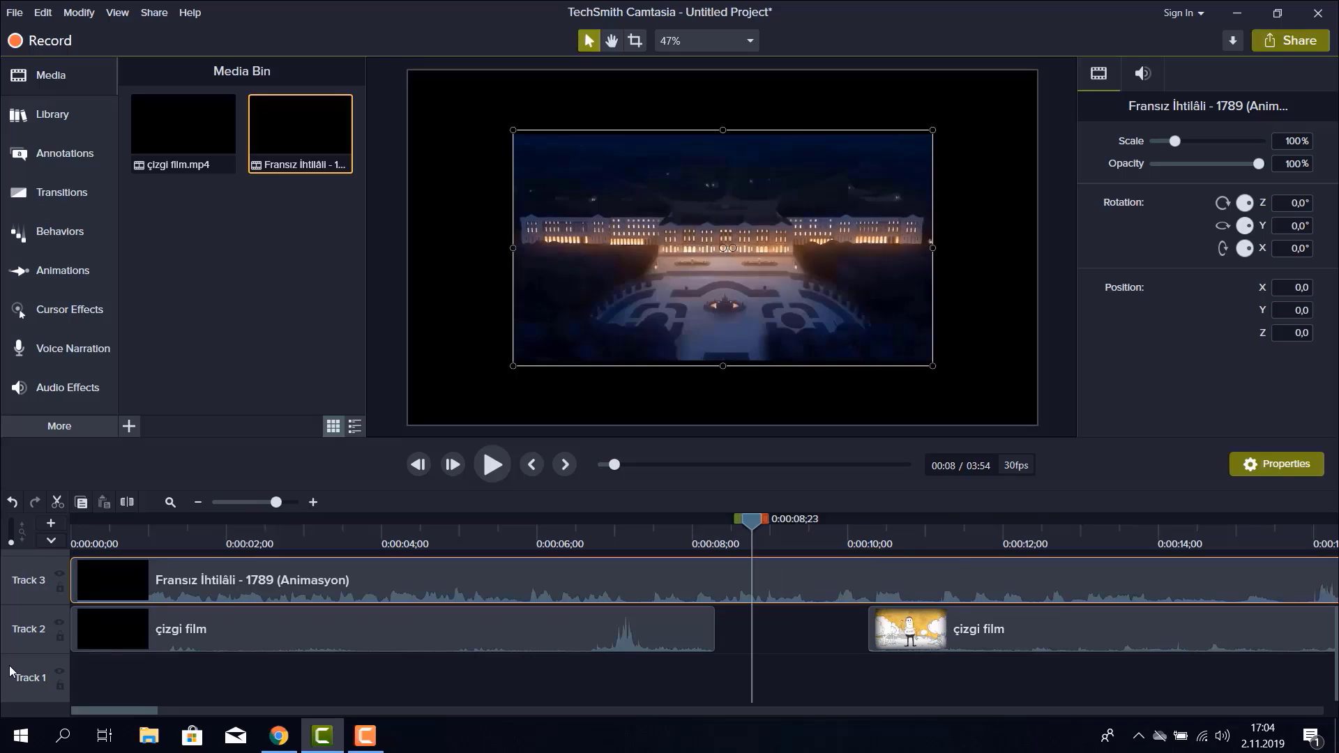
pyautogui.moveTo(230, 574); pyautogui.dragTo(137, 704)
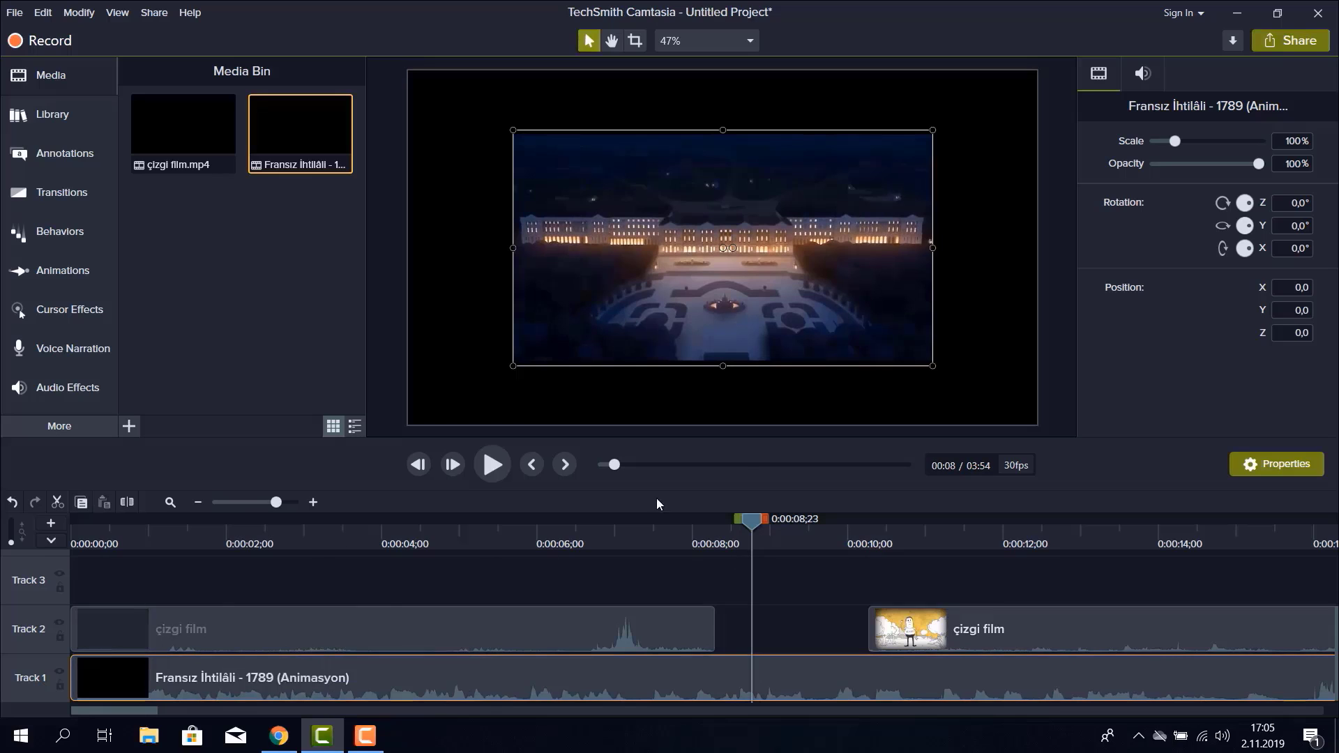
# Split the Fransız İhtilâli clip at 0:00:02;08 and delete everything after the cut.
pyautogui.moveTo(751, 522); pyautogui.dragTo(237, 554)
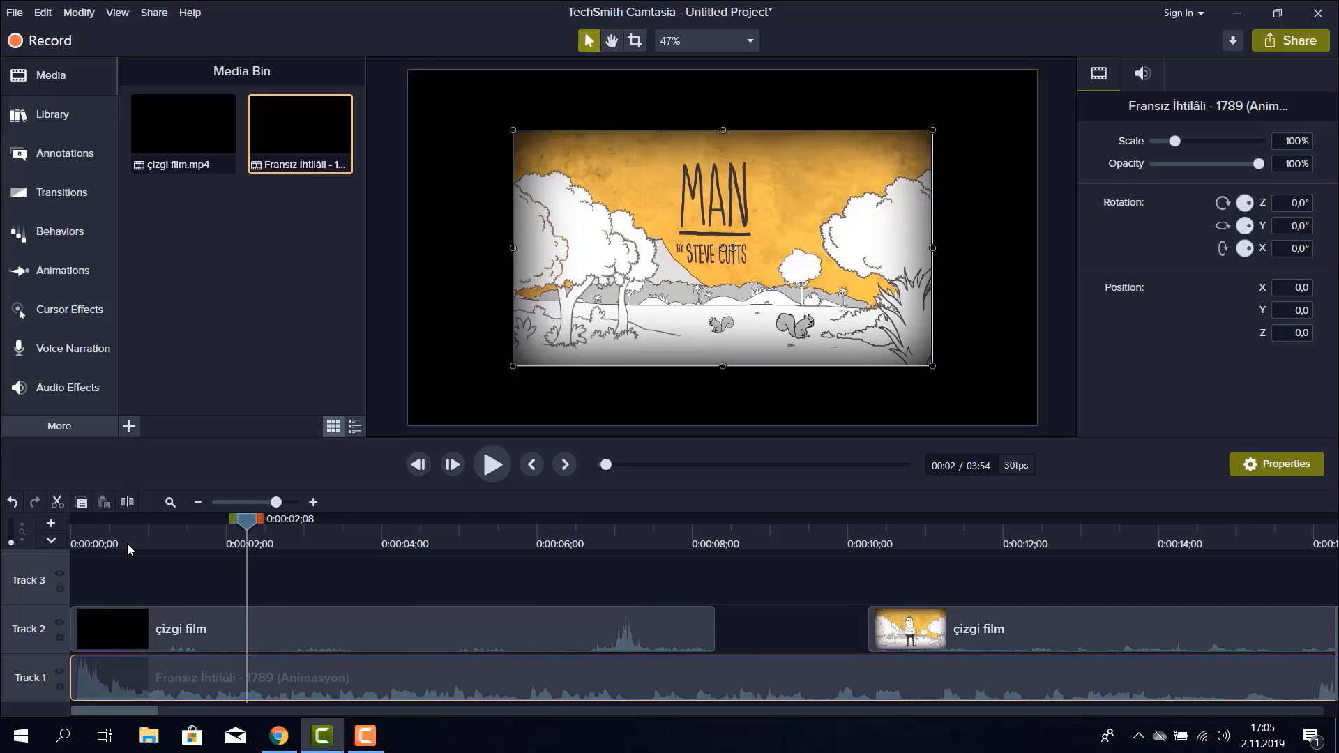
pyautogui.click(126, 502)
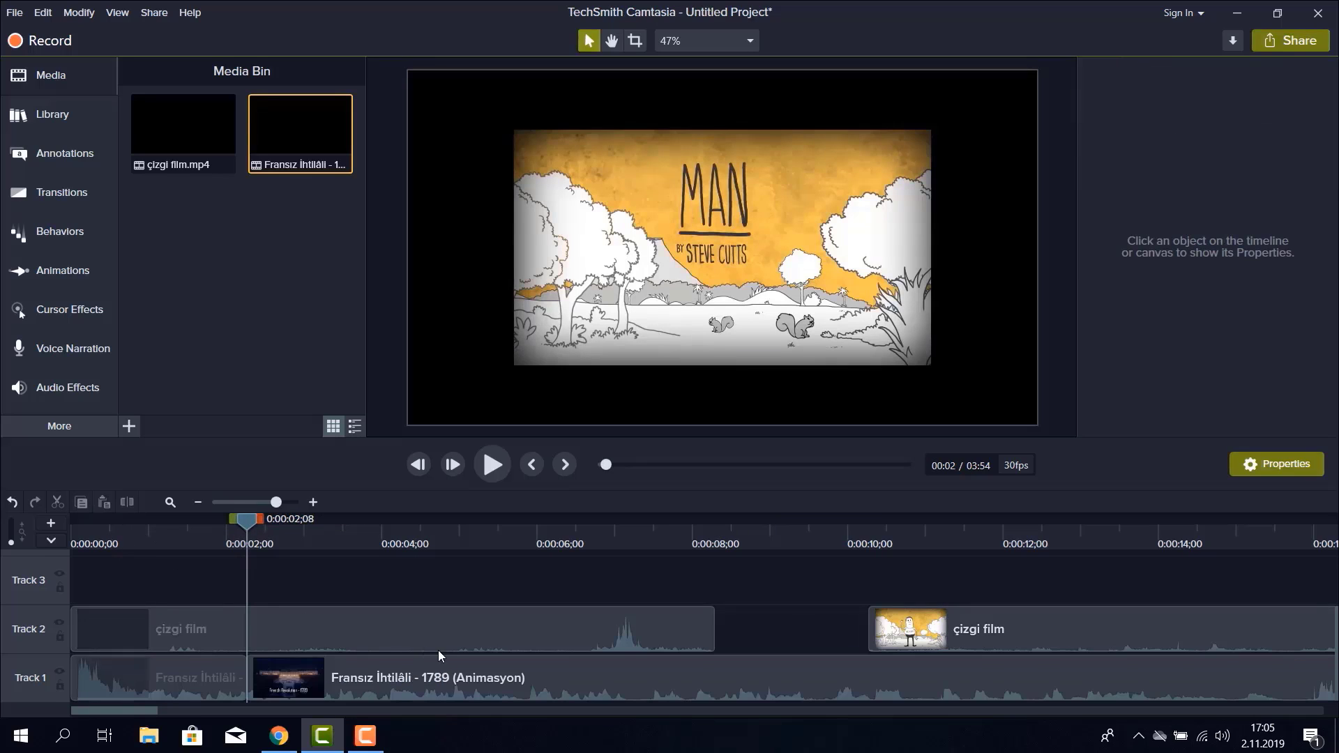
pyautogui.click(524, 686)
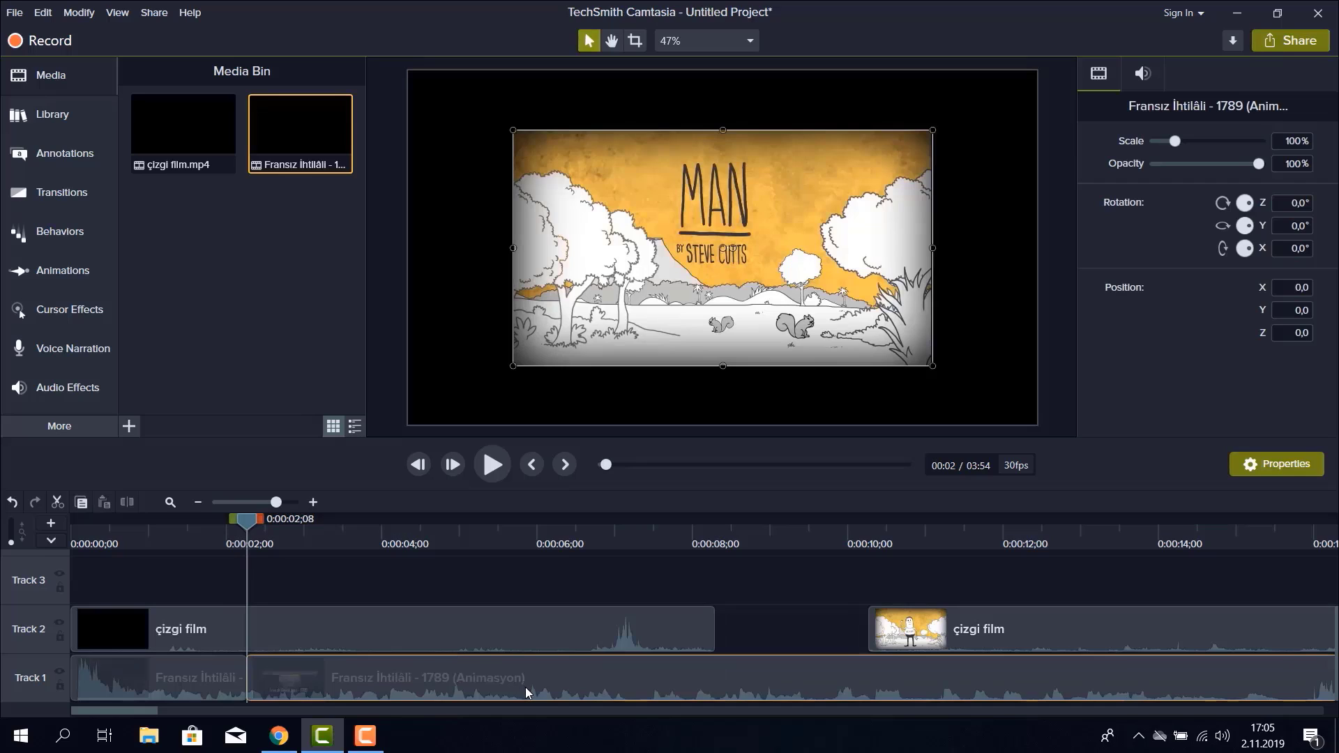
pyautogui.press('Delete')
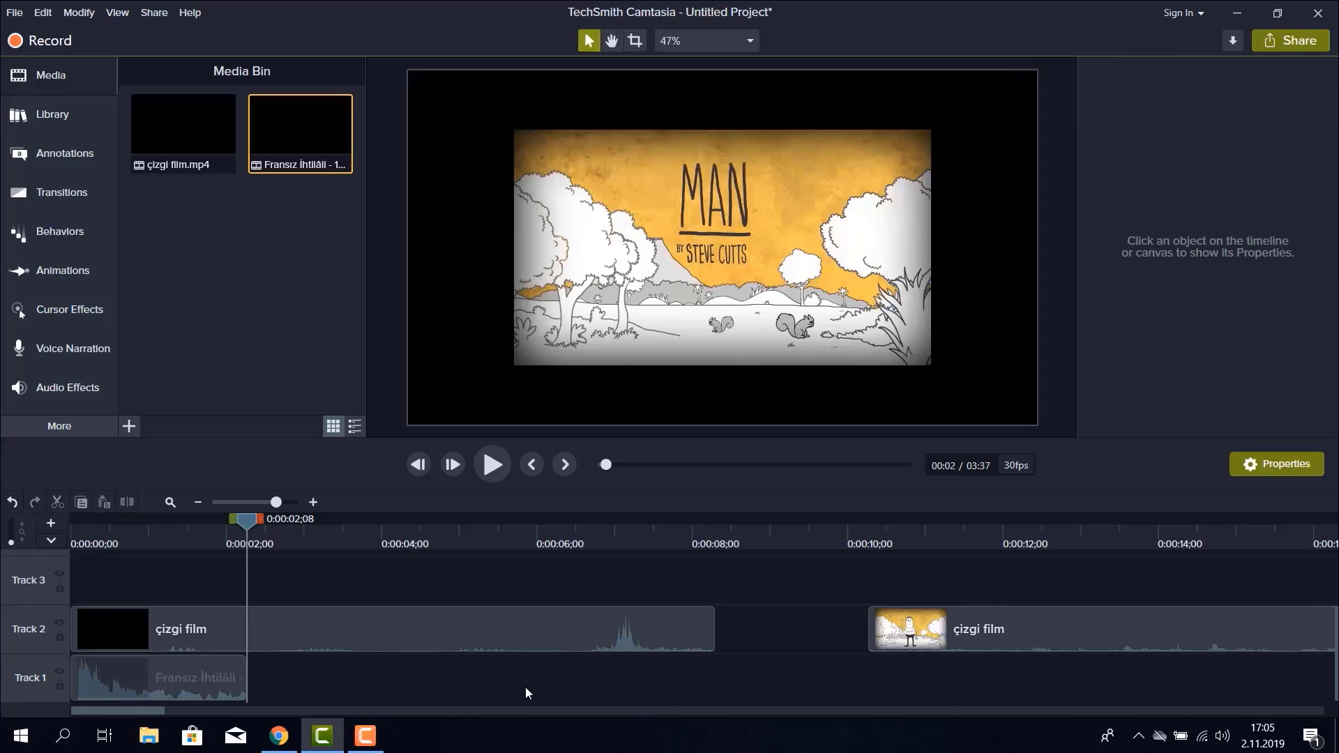
# Fit the short Fransız İhtilâli clip between the two çizgi film parts on Track 2, closing the gaps on both sides.
pyautogui.moveTo(182, 673); pyautogui.dragTo(788, 693)
pyautogui.moveTo(871, 641); pyautogui.dragTo(945, 643)
pyautogui.moveTo(823, 675); pyautogui.dragTo(790, 628)
pyautogui.moveTo(966, 629); pyautogui.dragTo(910, 630)
# Play the timeline from 0:00:06;29 through the inserted Fransız İhtilâli clip to review both transitions.
pyautogui.moveTo(248, 518); pyautogui.dragTo(613, 537)
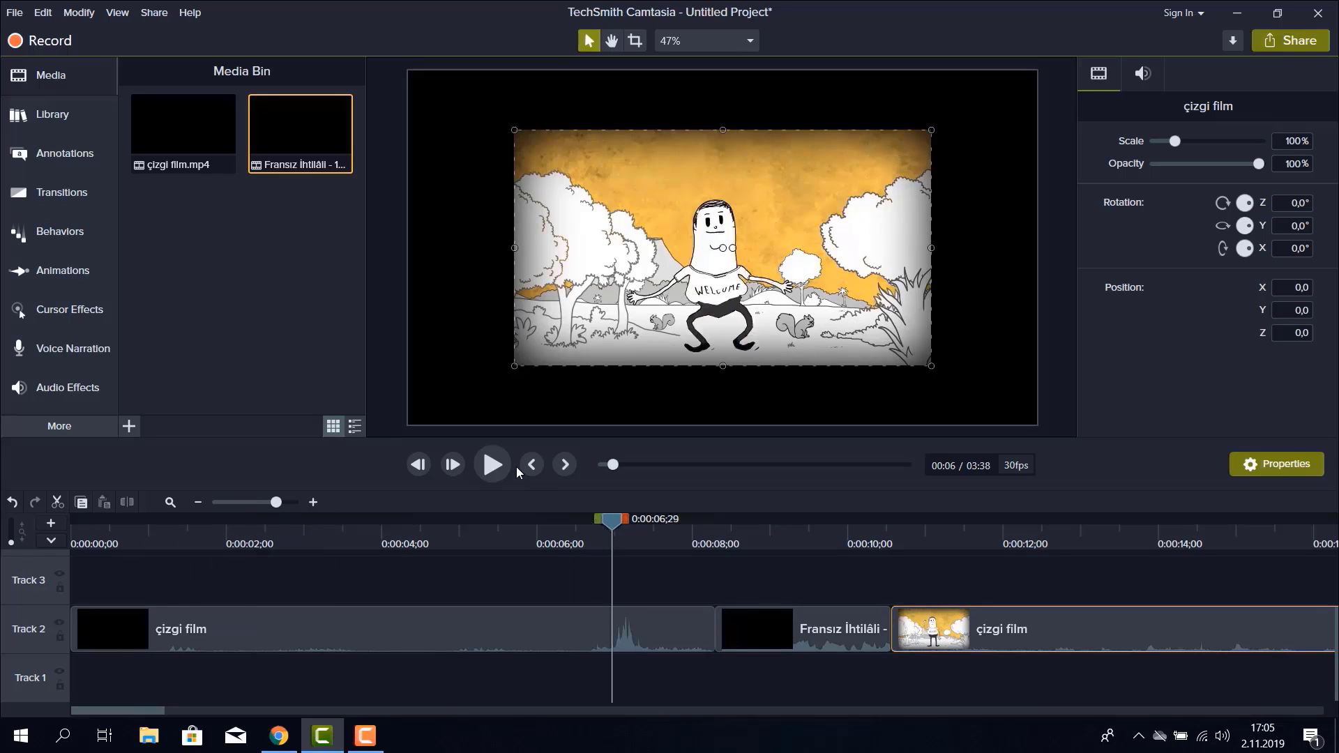
pyautogui.click(492, 464)
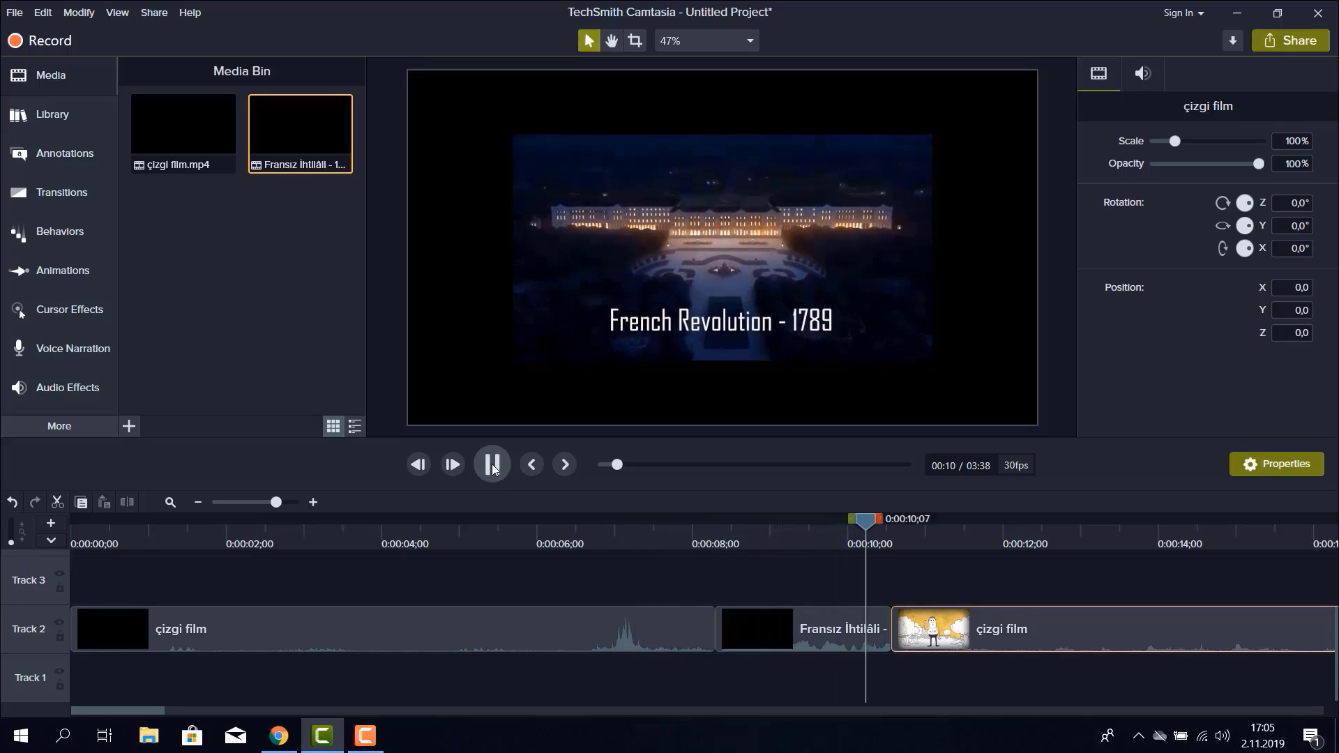
pyautogui.click(492, 464)
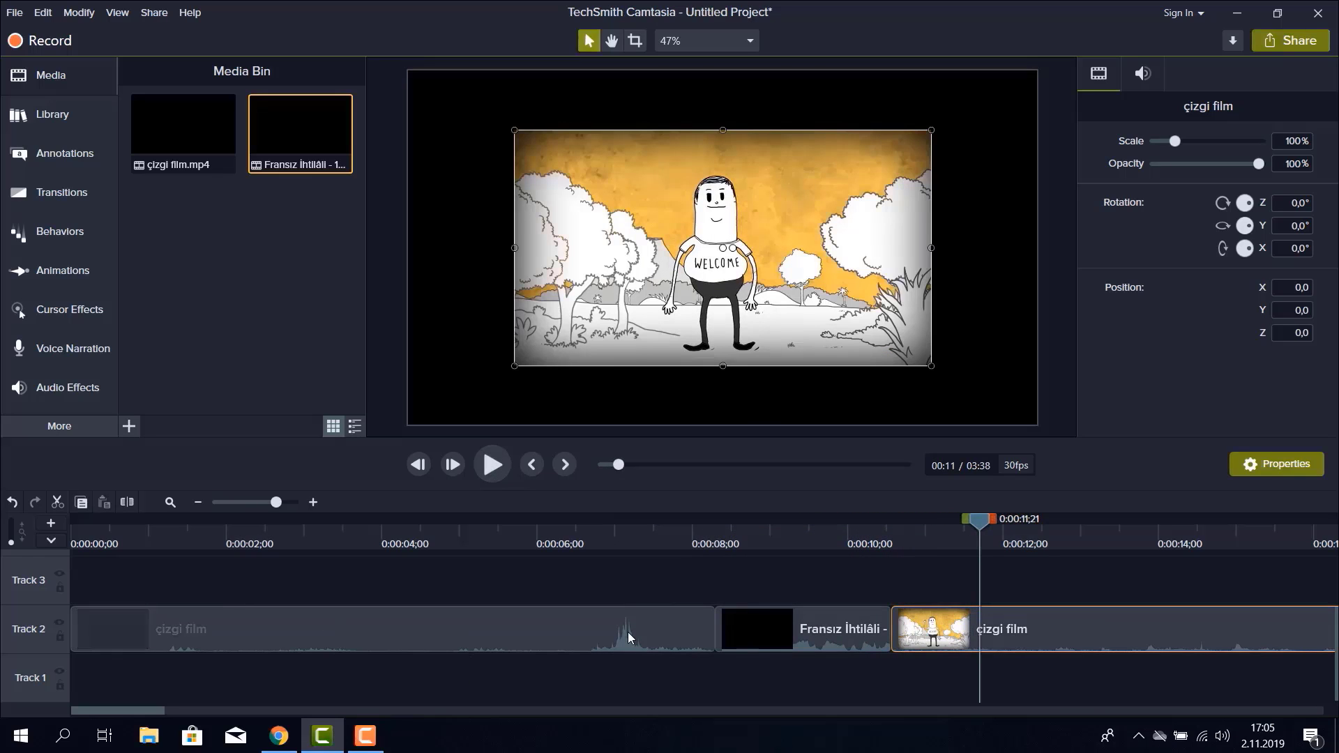
pyautogui.moveTo(979, 519); pyautogui.dragTo(608, 513)
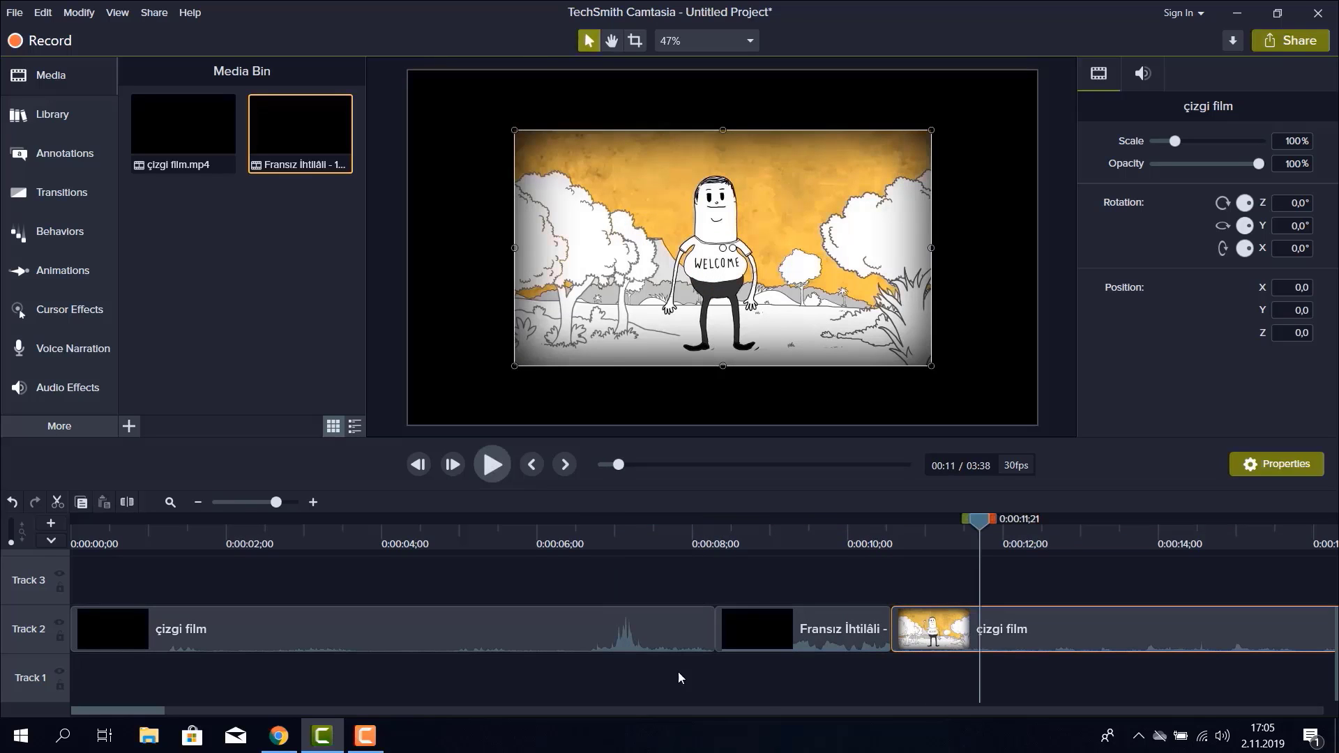